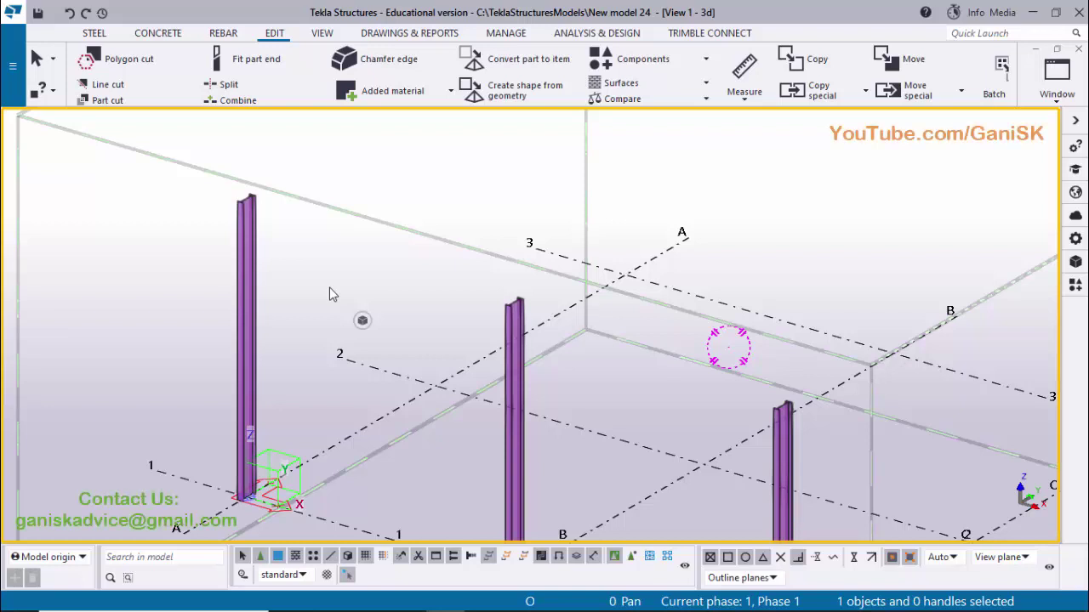
Select the left column to check its height and toggle Direct modification.
left_click(242, 283)
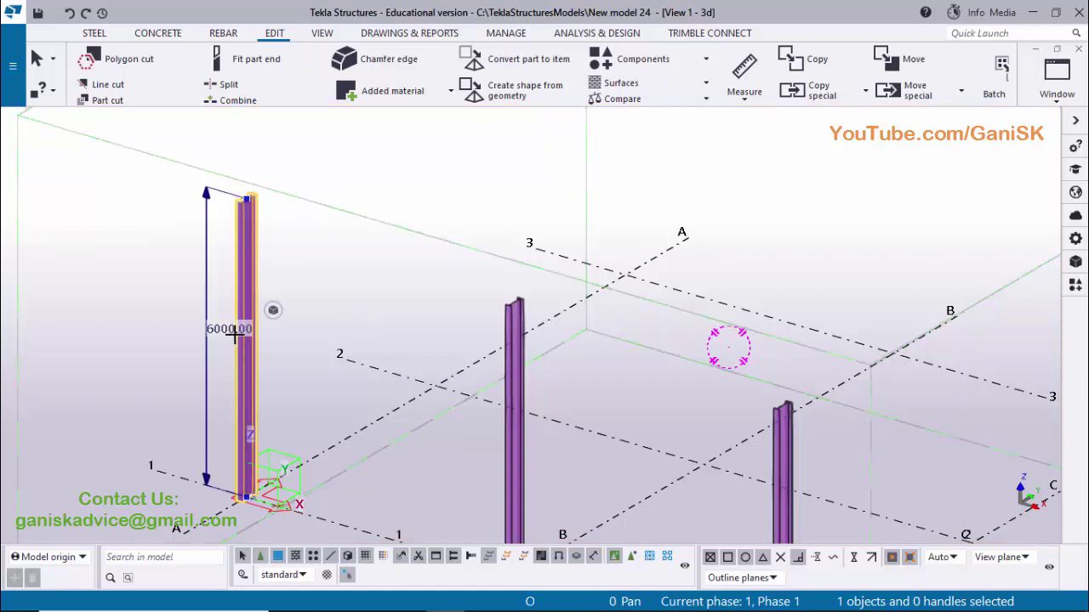
left_click(348, 578)
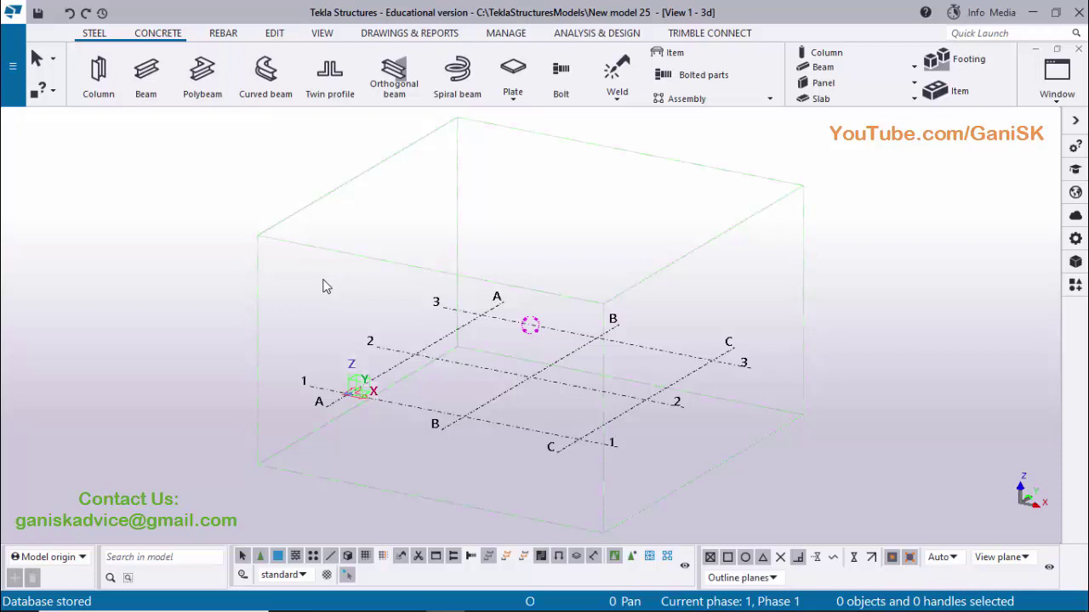
Create views along grid lines A–C and 1–3, with ZY and XZ views prefixed 'ELEVATION ON GRID'.
left_click(467, 371)
right_click(467, 368)
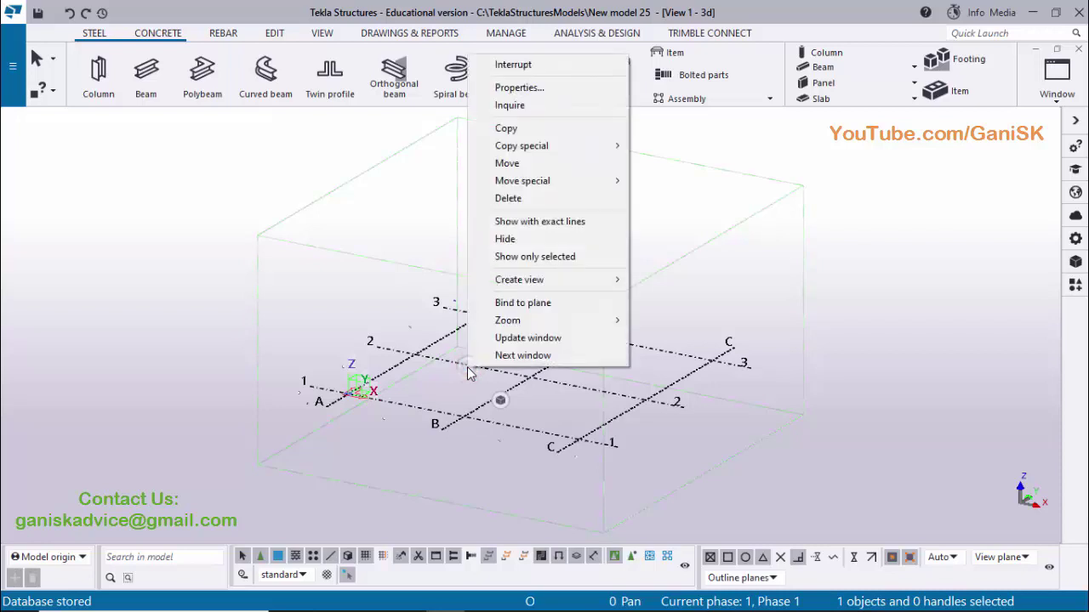
left_click(567, 280)
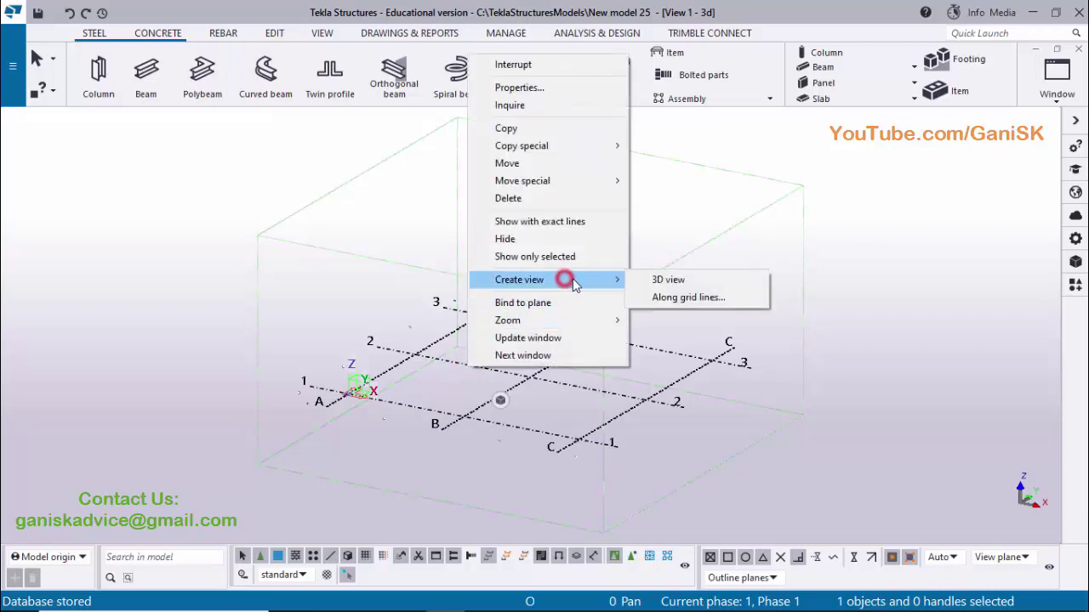
left_click(673, 297)
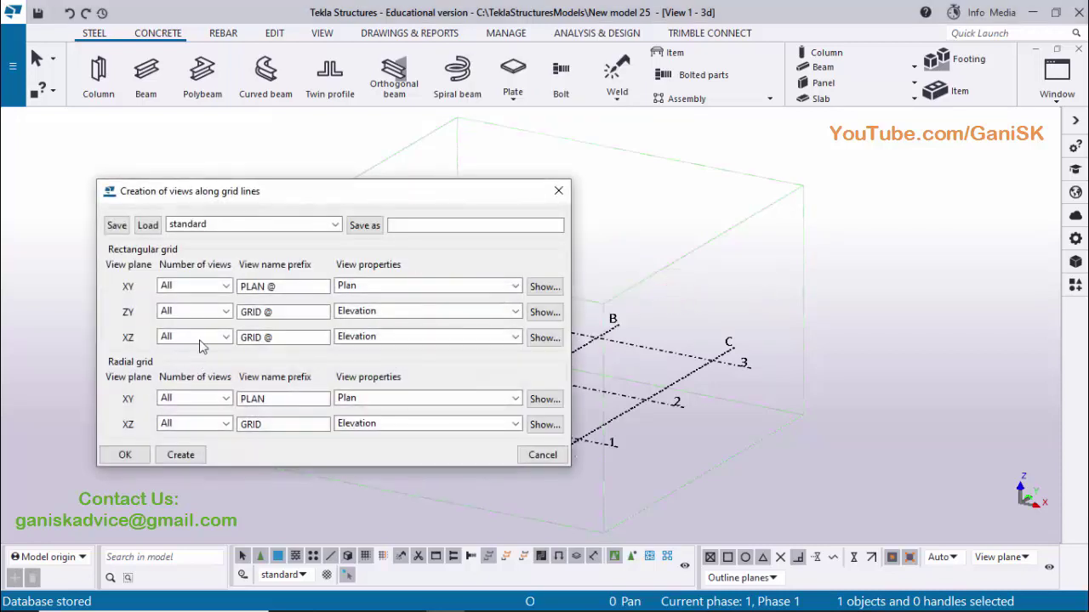
left_click(242, 312)
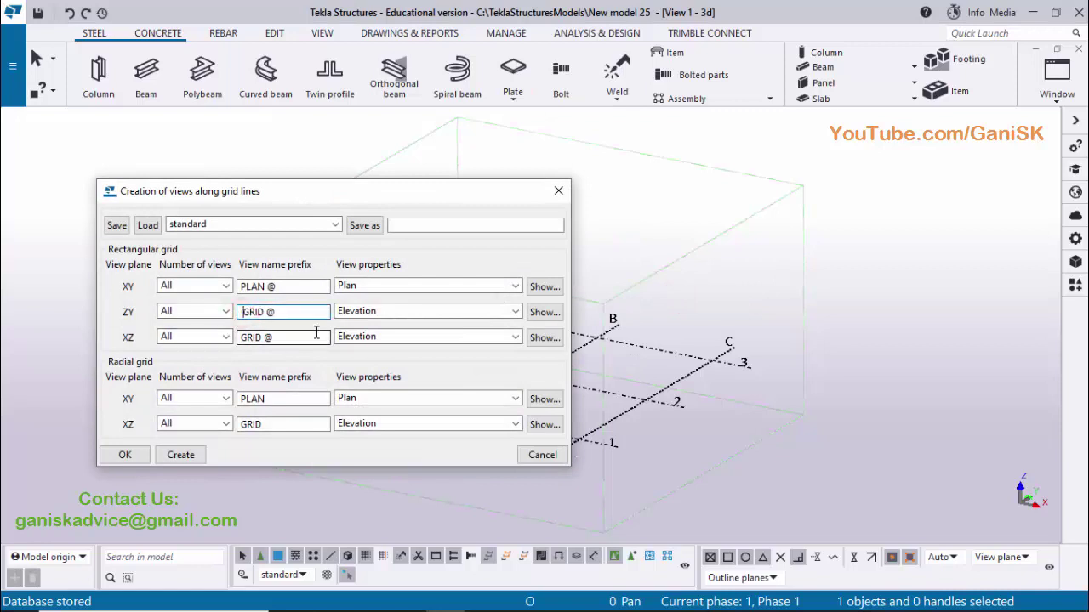
type("ELEVATIO")
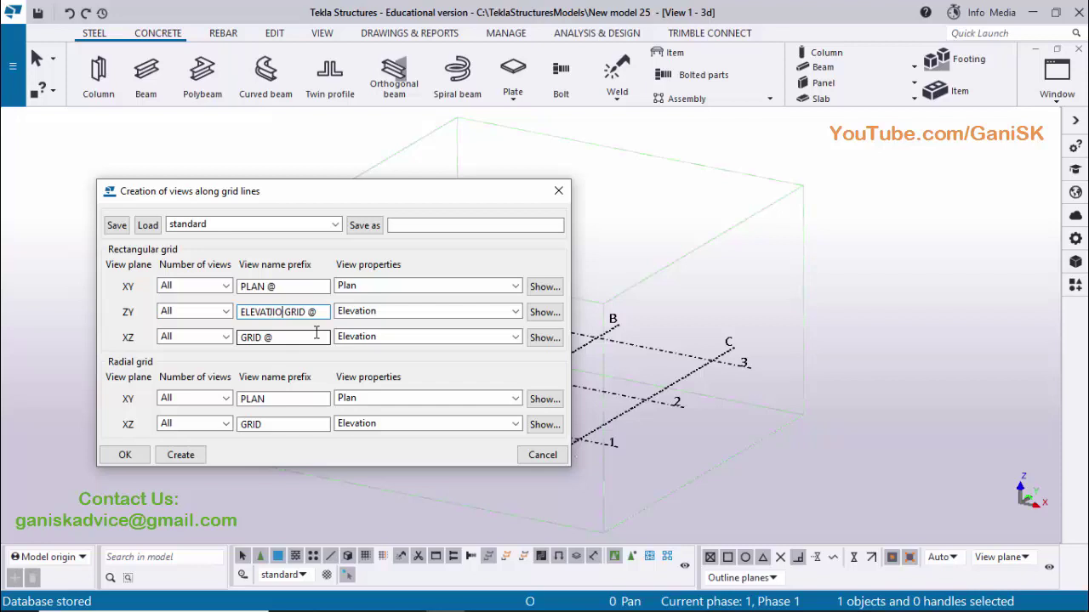
type("N ON")
left_click(248, 338)
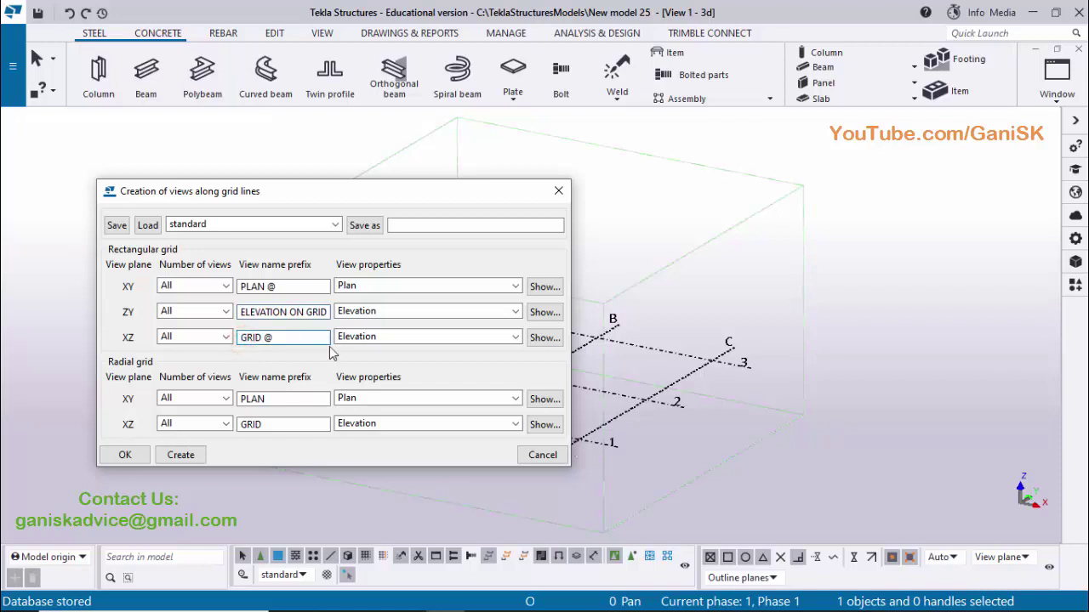
type("ELEVATION ON")
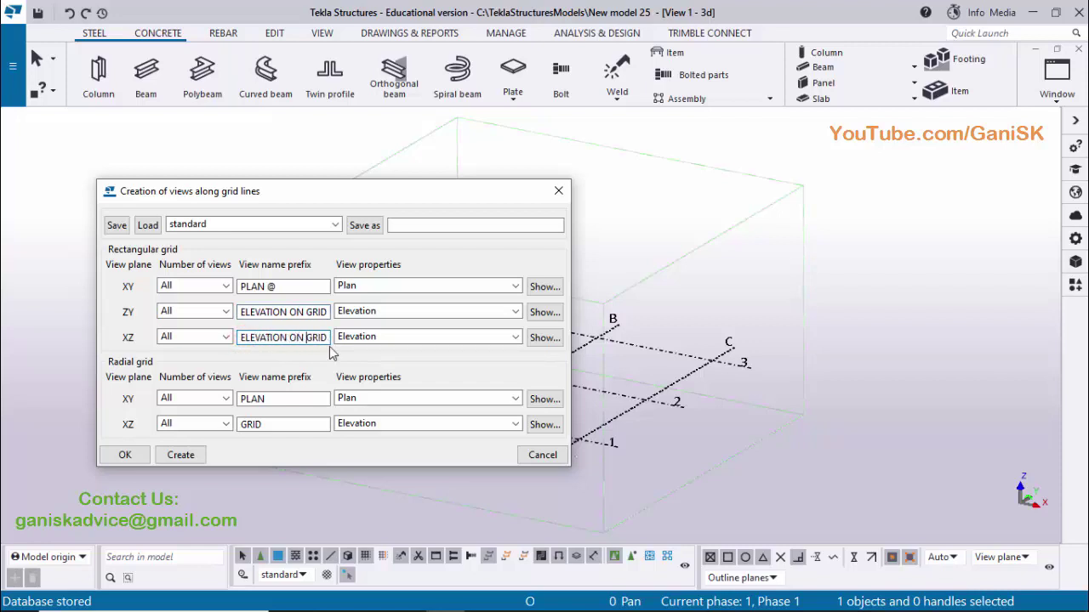
left_click(182, 457)
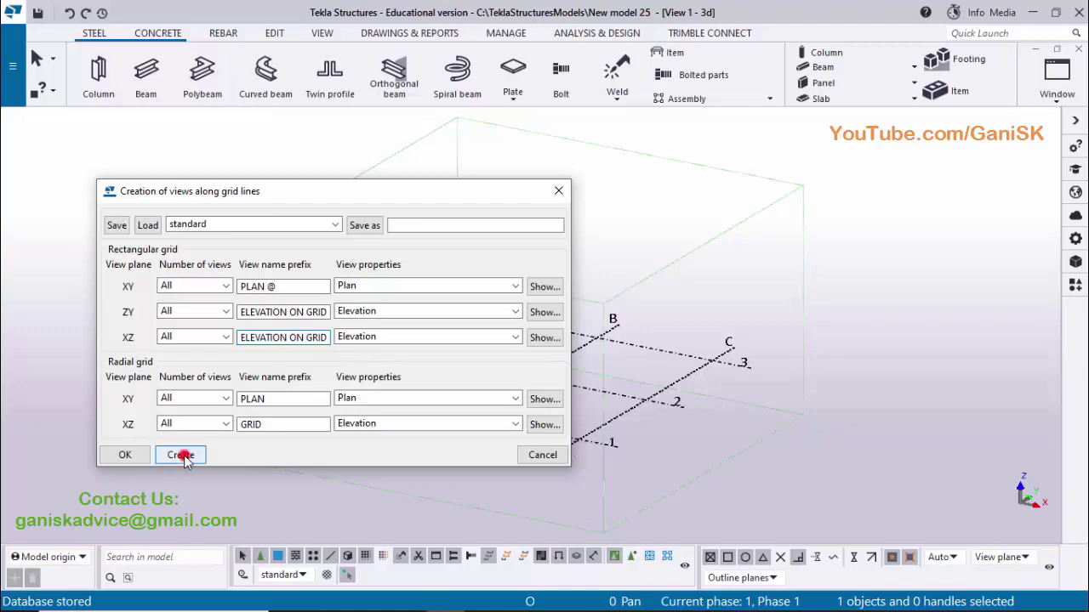
left_click(272, 413)
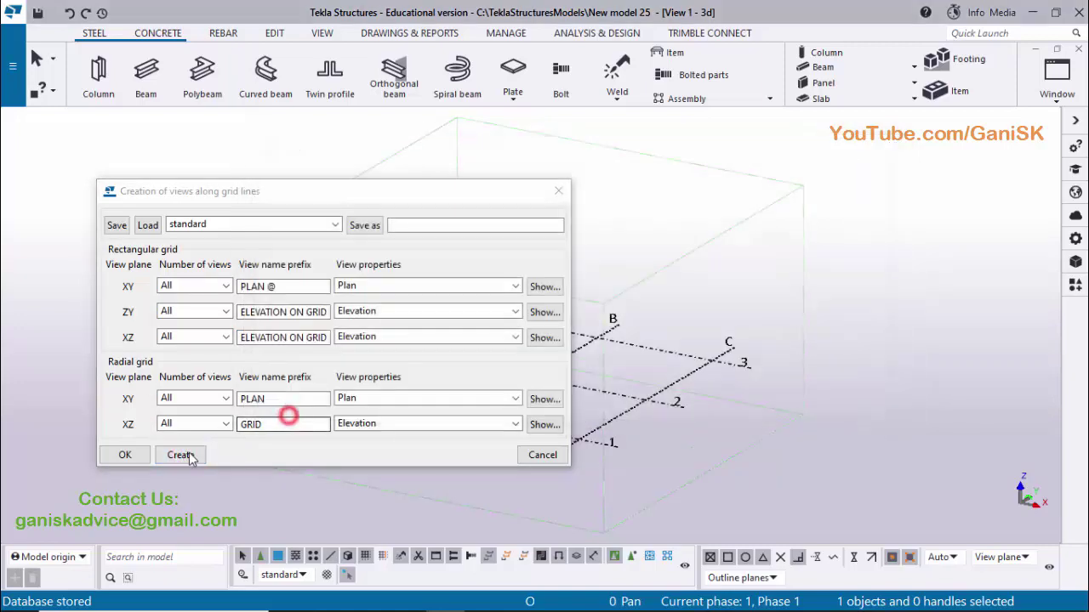
left_click(136, 457)
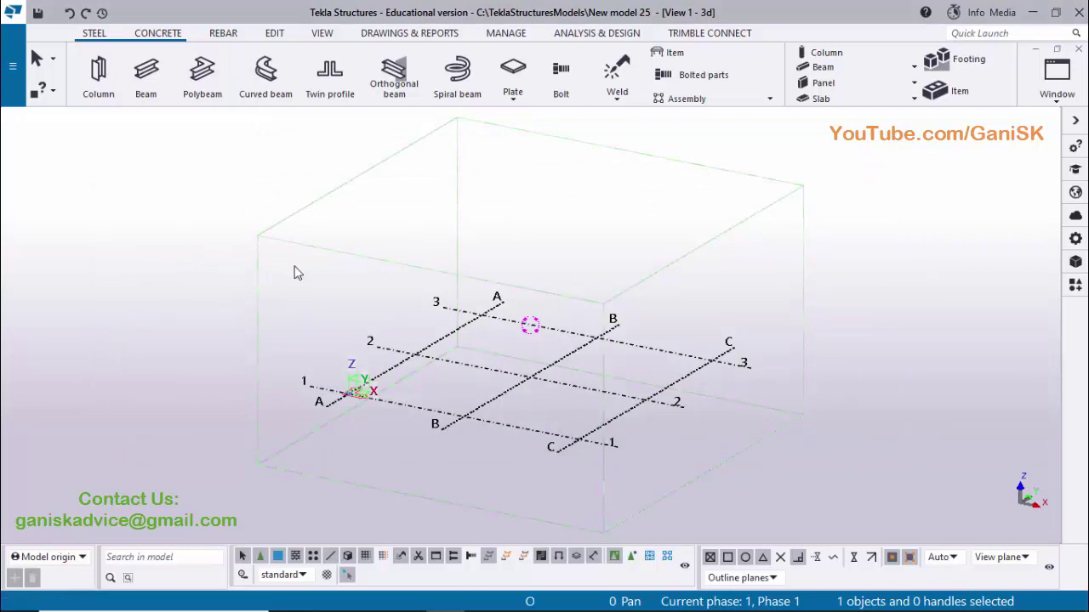
Place a steel column at grid intersection A/1.
left_click(92, 32)
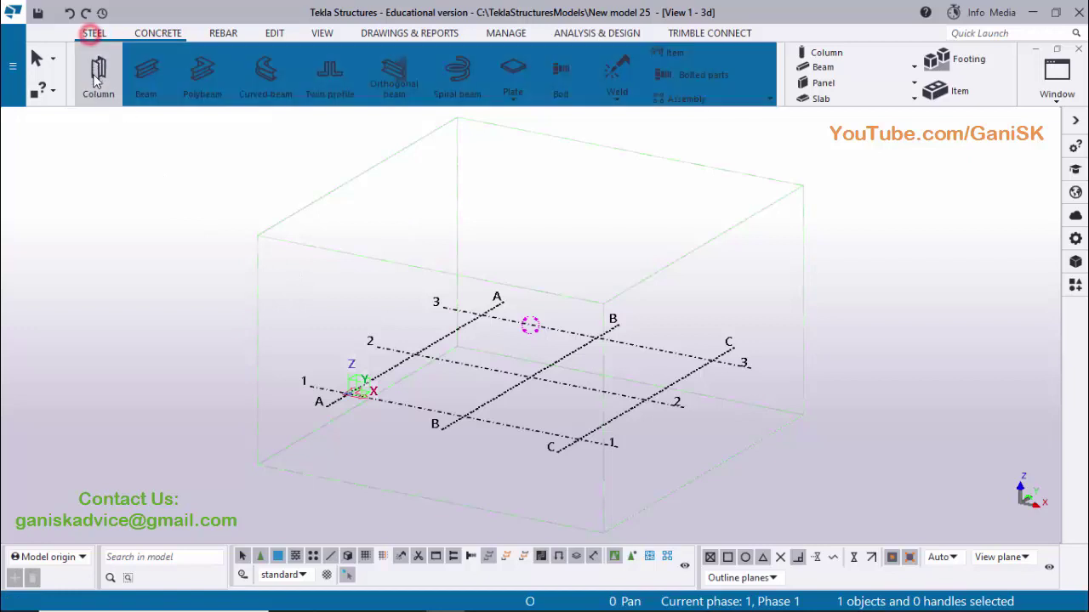
left_click(96, 75)
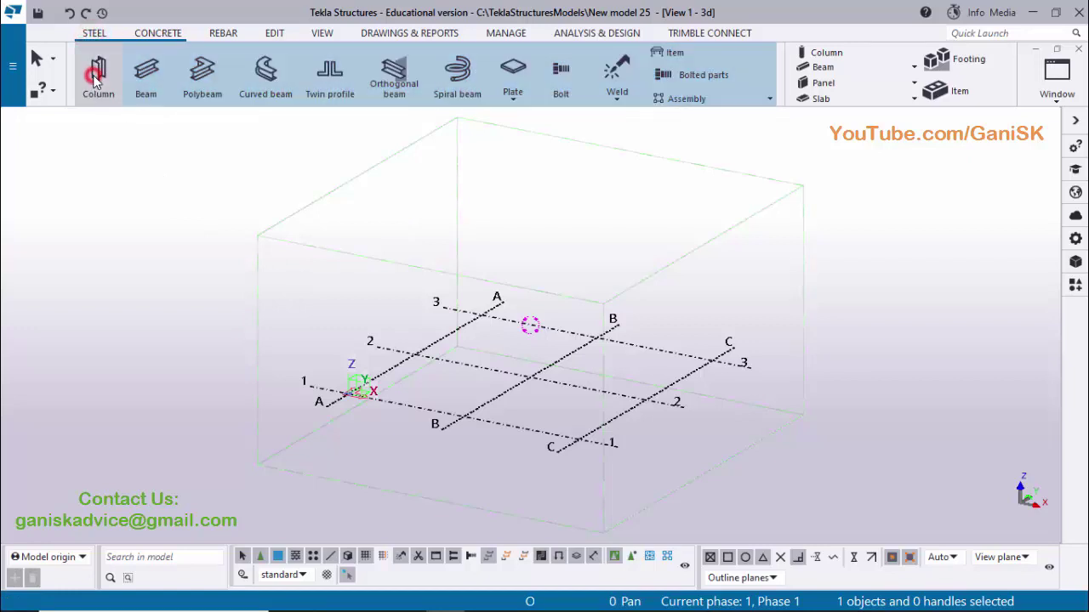
left_click(350, 393)
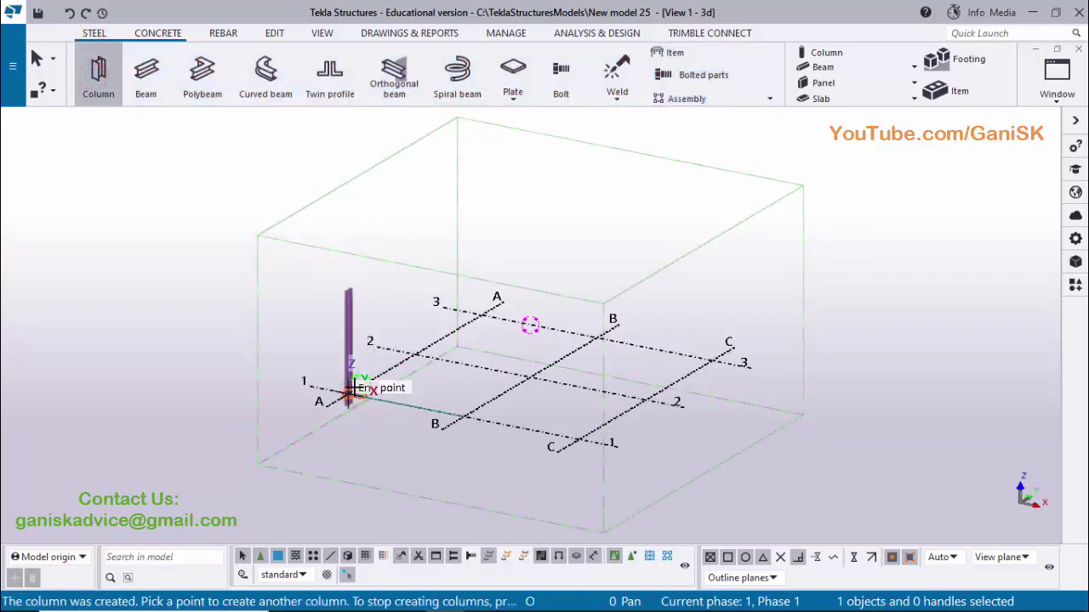
right_click(311, 293)
left_click(323, 305)
Change the A/1 column's Bottom offset from -500 to 0, spanning 0 to 5000 mm.
scroll(332, 356, "up", 5)
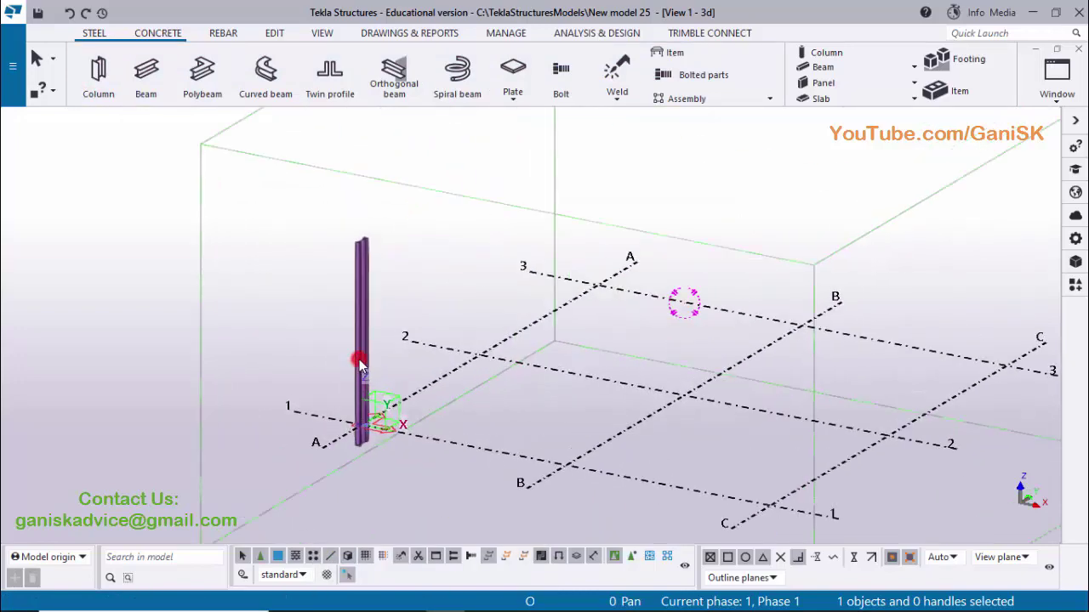
double_click(360, 368)
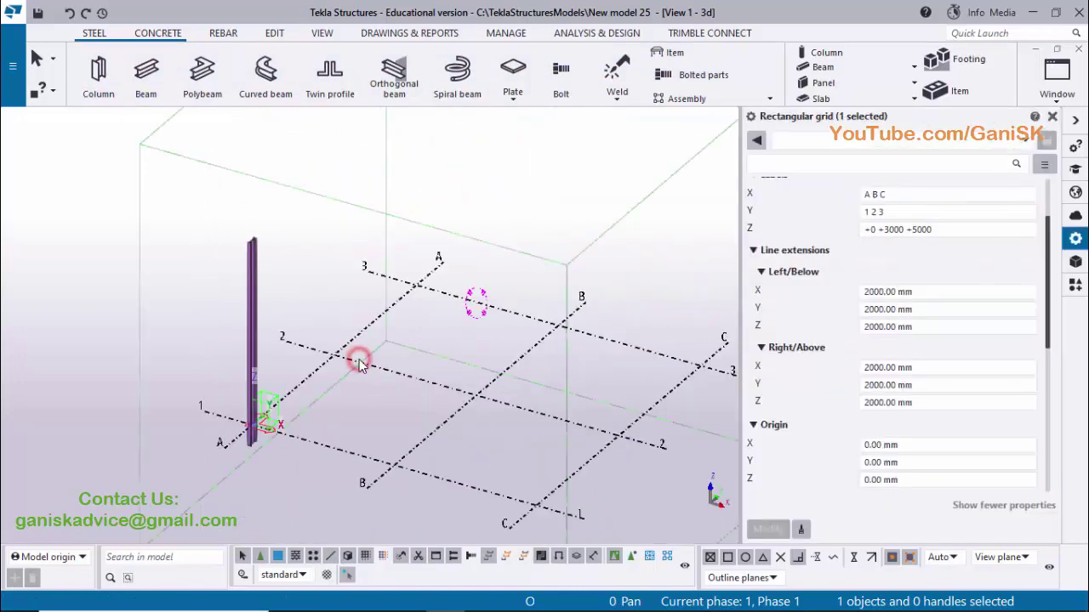
left_click(808, 141)
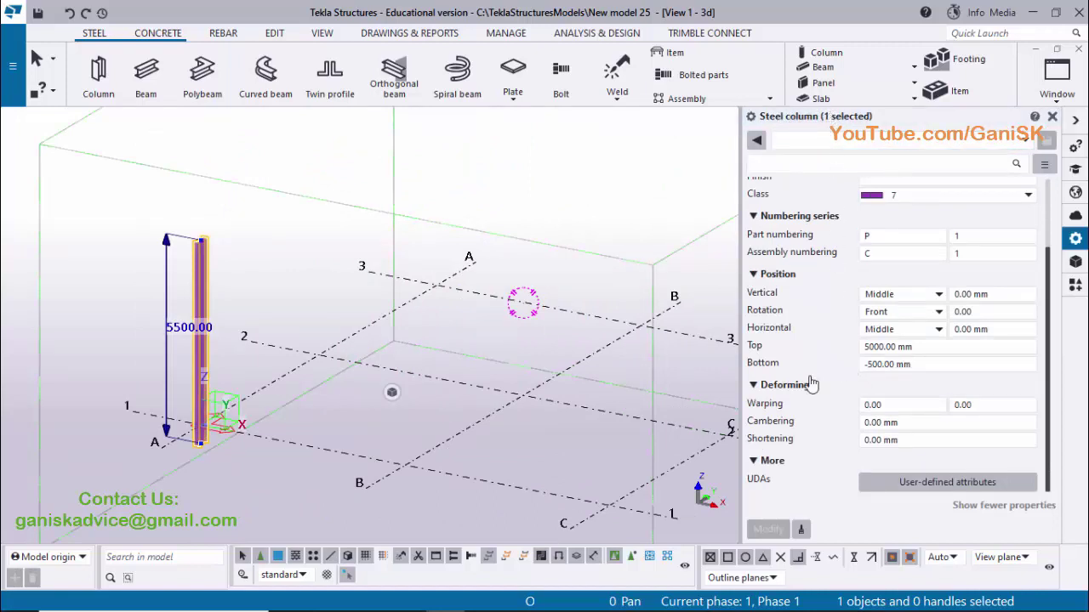
triple_click(914, 364)
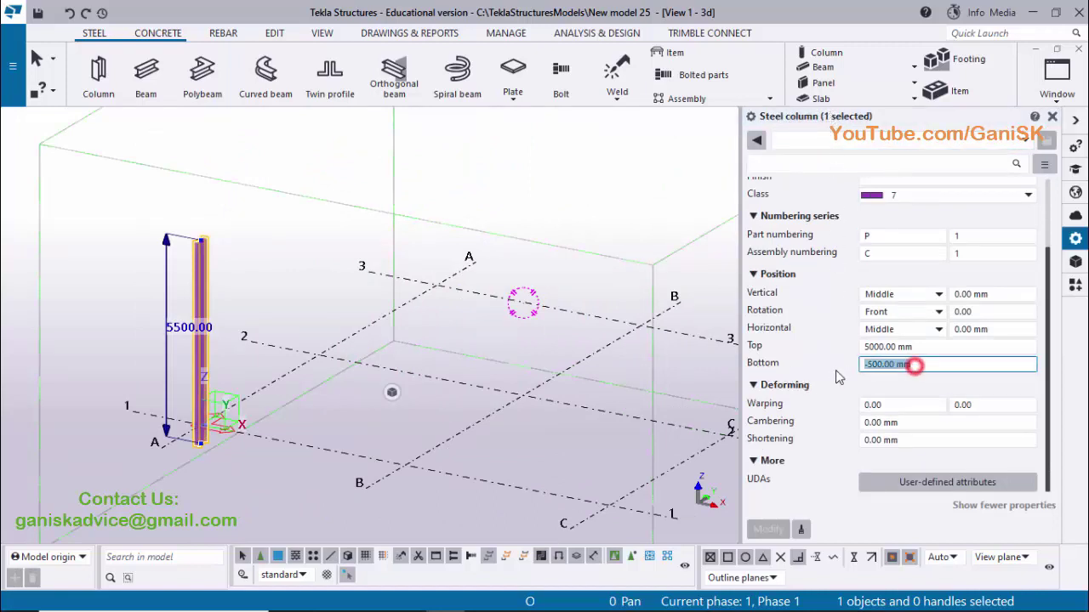
type("0")
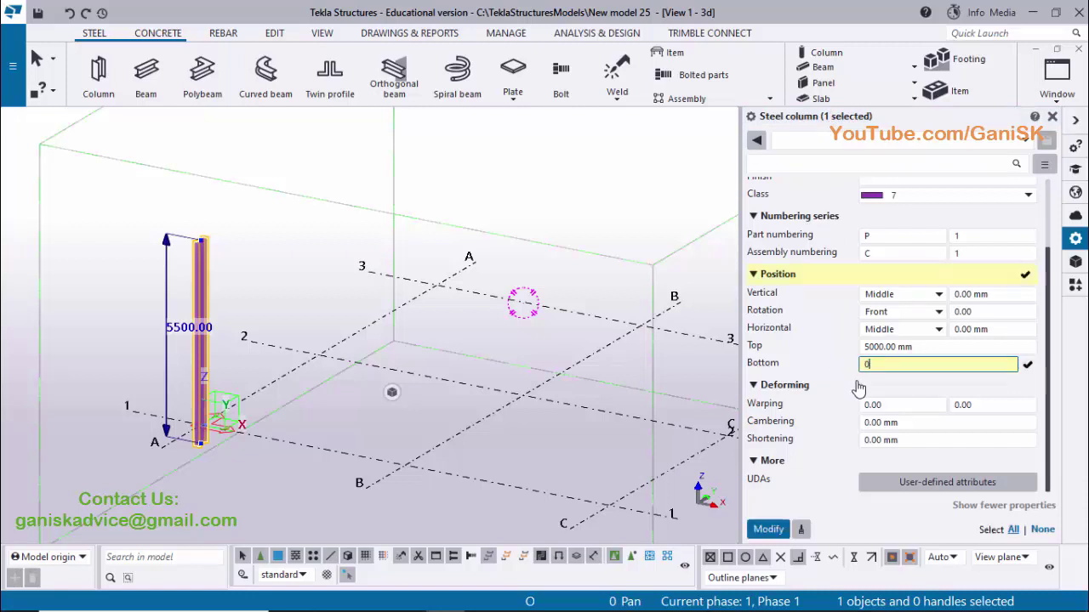
left_click(768, 529)
left_click(1052, 117)
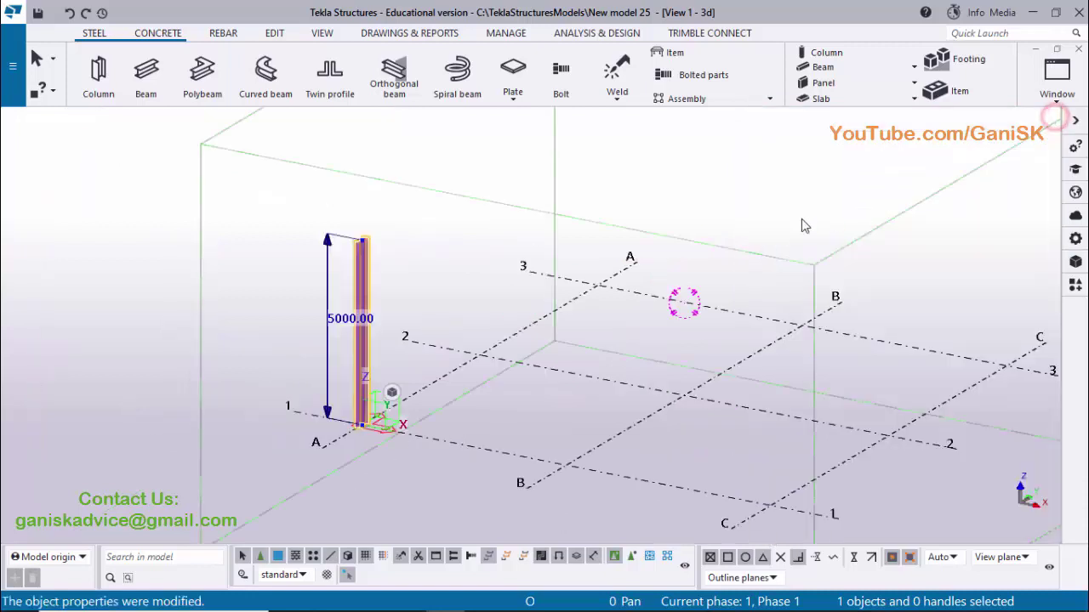
left_click(522, 386)
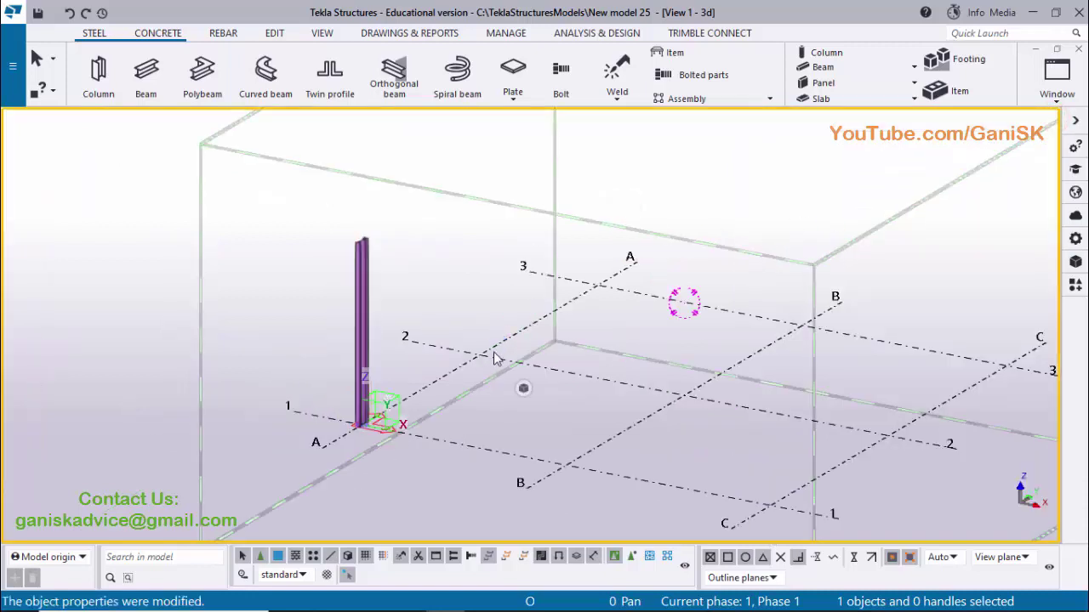
Add steel columns at A/2 and A/3, then toggle Direct modification off and back on.
left_click(98, 75)
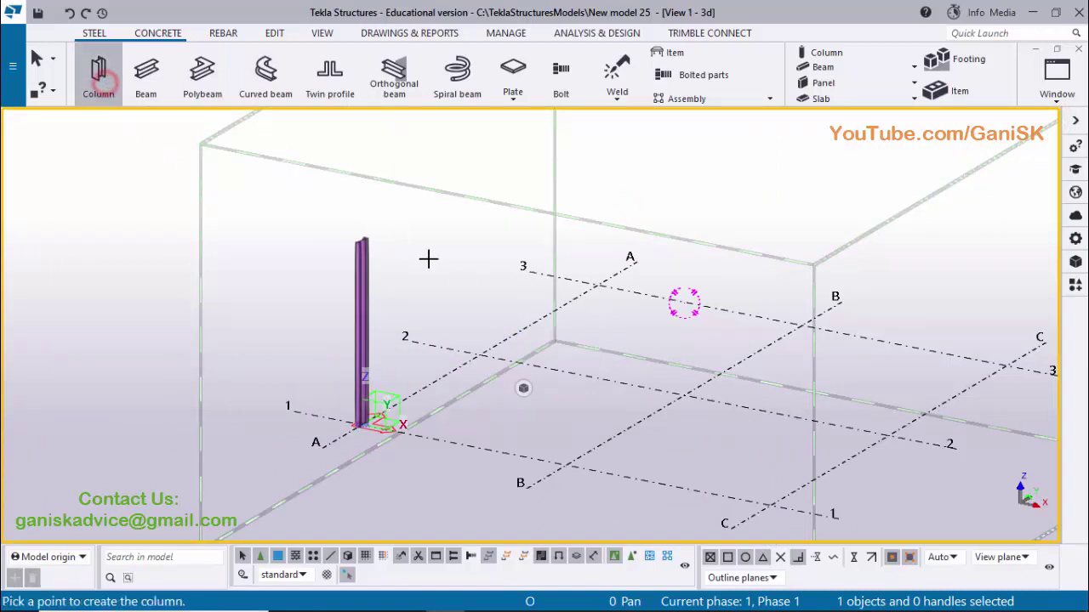
left_click(478, 354)
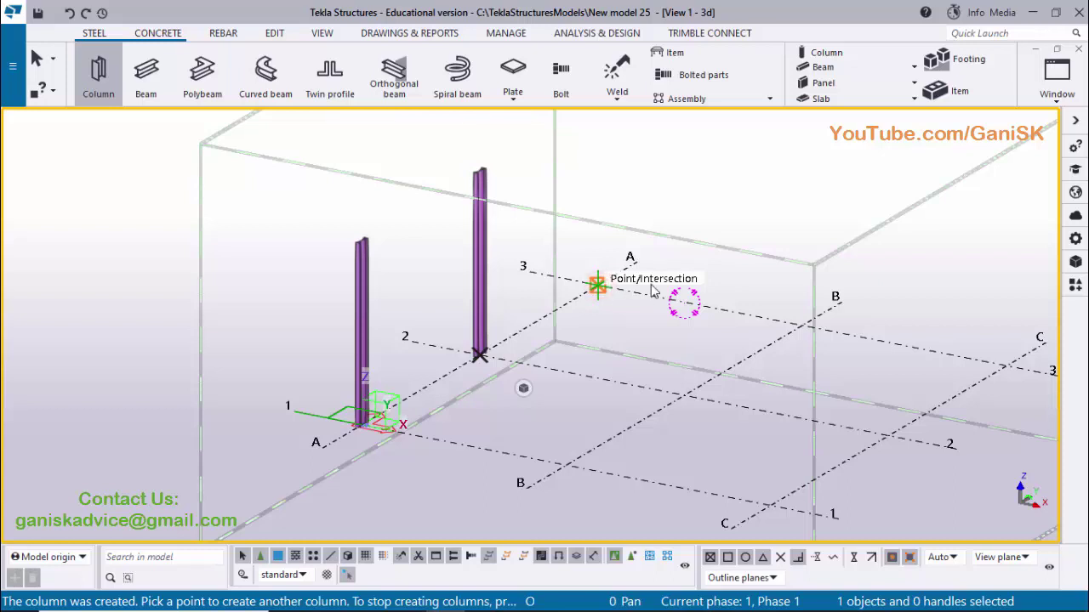
left_click(598, 286)
right_click(714, 161)
left_click(735, 144)
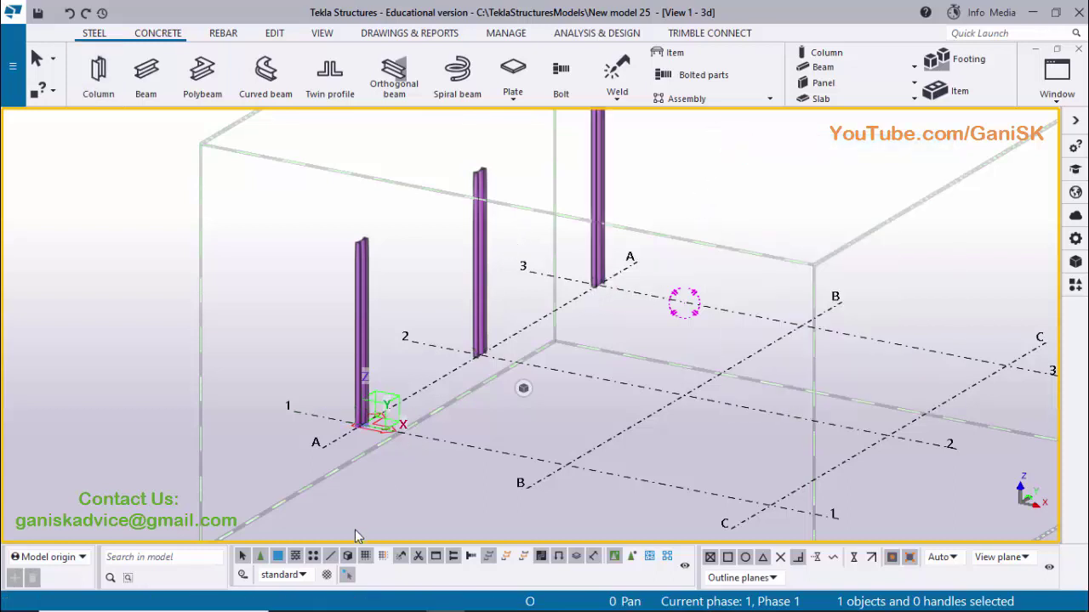
left_click(348, 578)
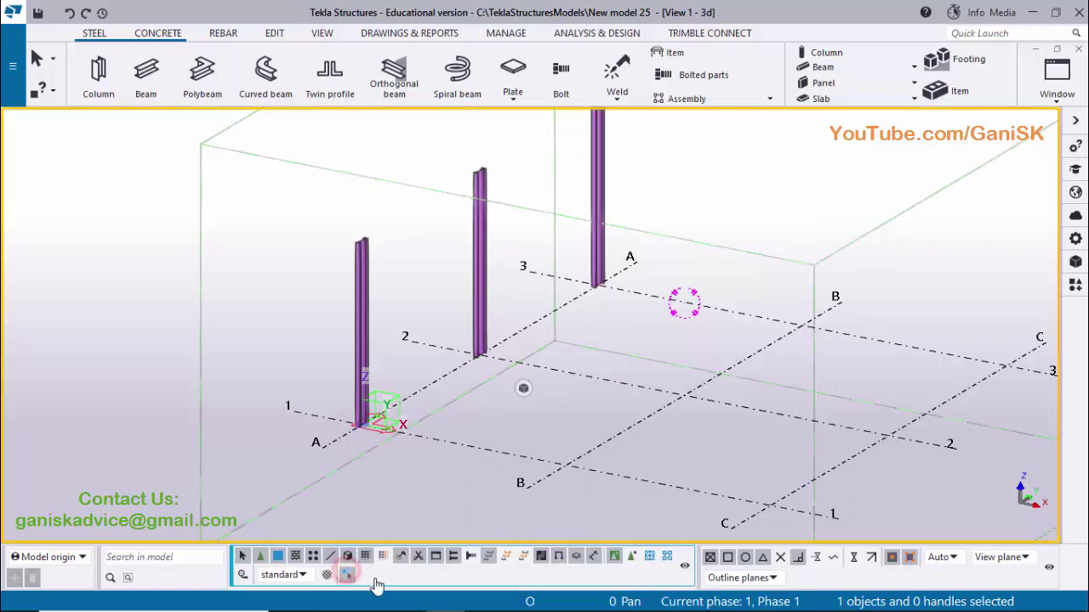
left_click(348, 575)
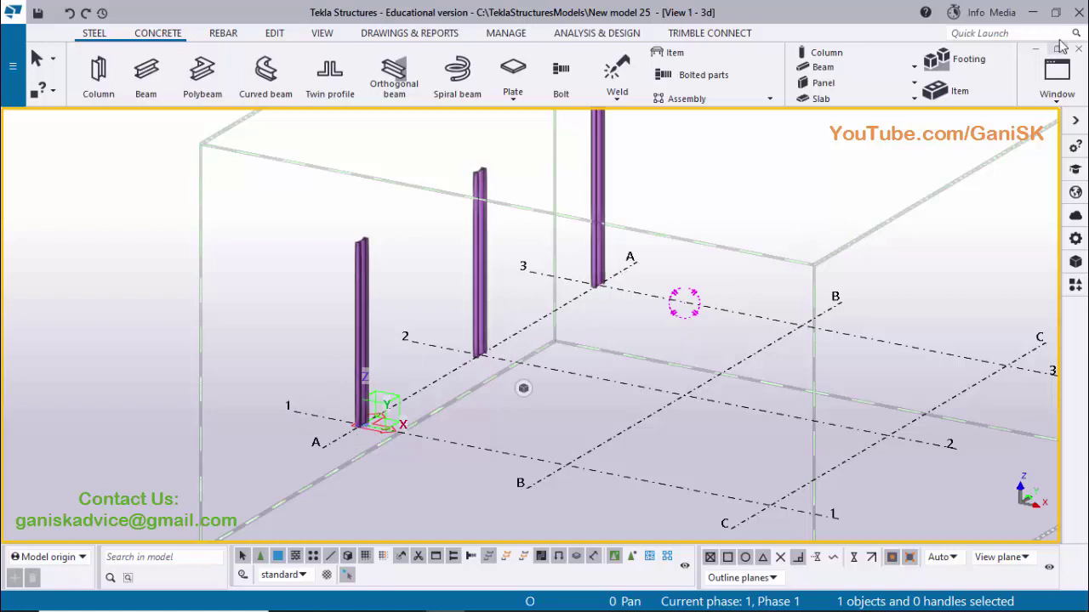
Make the ELEVATION ON GRID @A view visible from the view list.
left_click(1053, 82)
left_click(1026, 186)
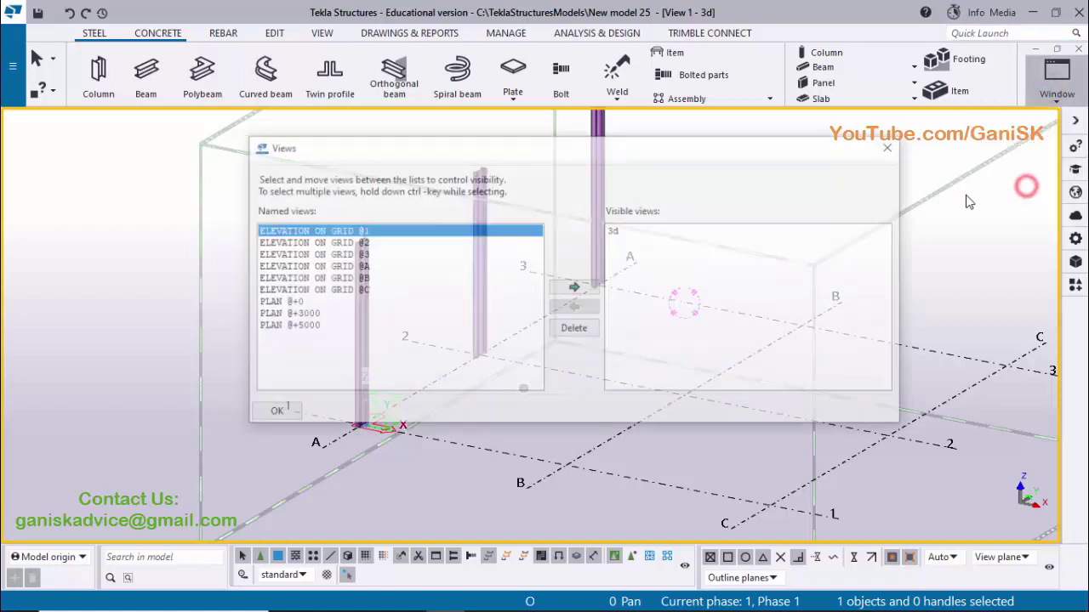
left_click(358, 267)
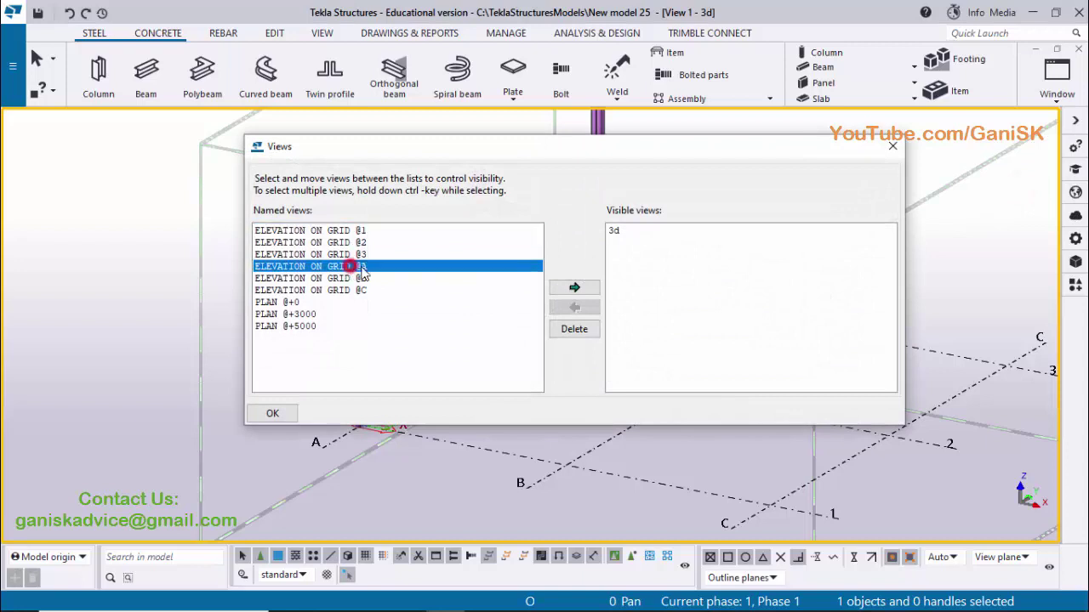
left_click(574, 289)
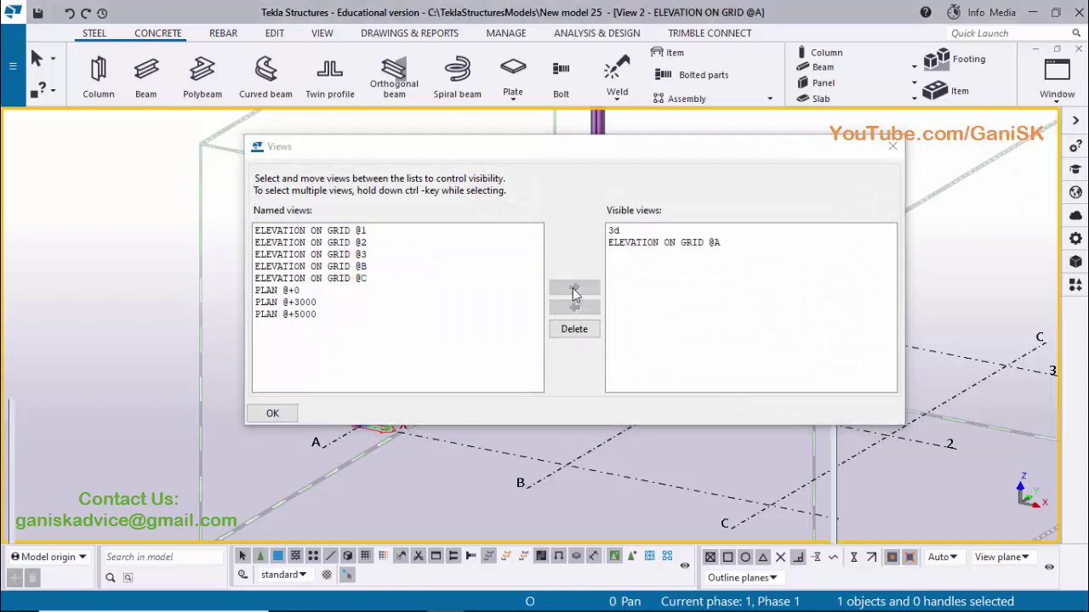
left_click(893, 146)
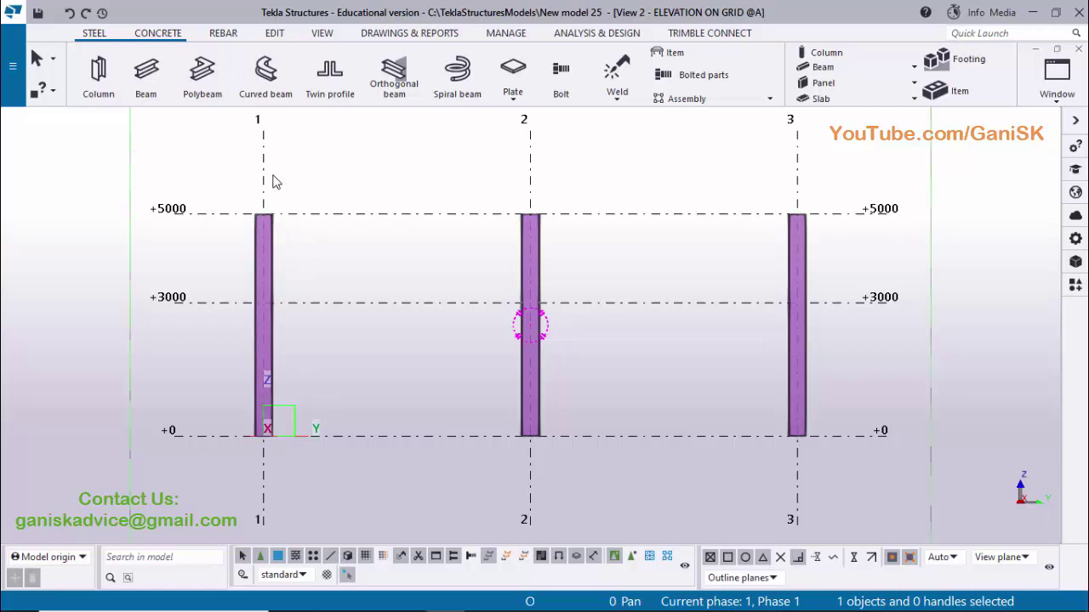
Lengthen the grid 1 column from its top end only, from 5000 to 6000 mm.
left_click(274, 255)
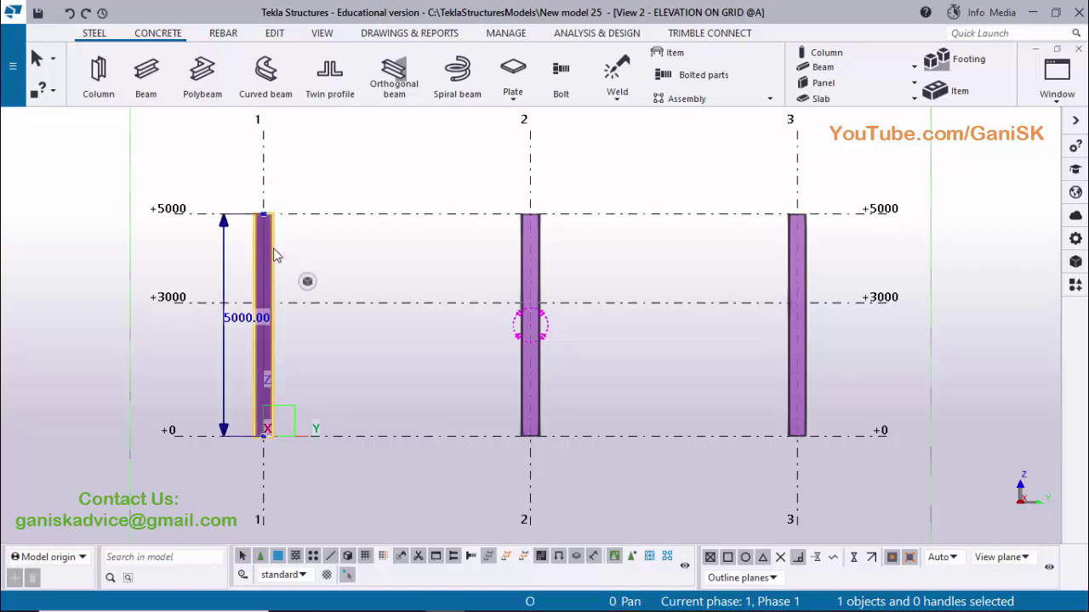
left_click(249, 319)
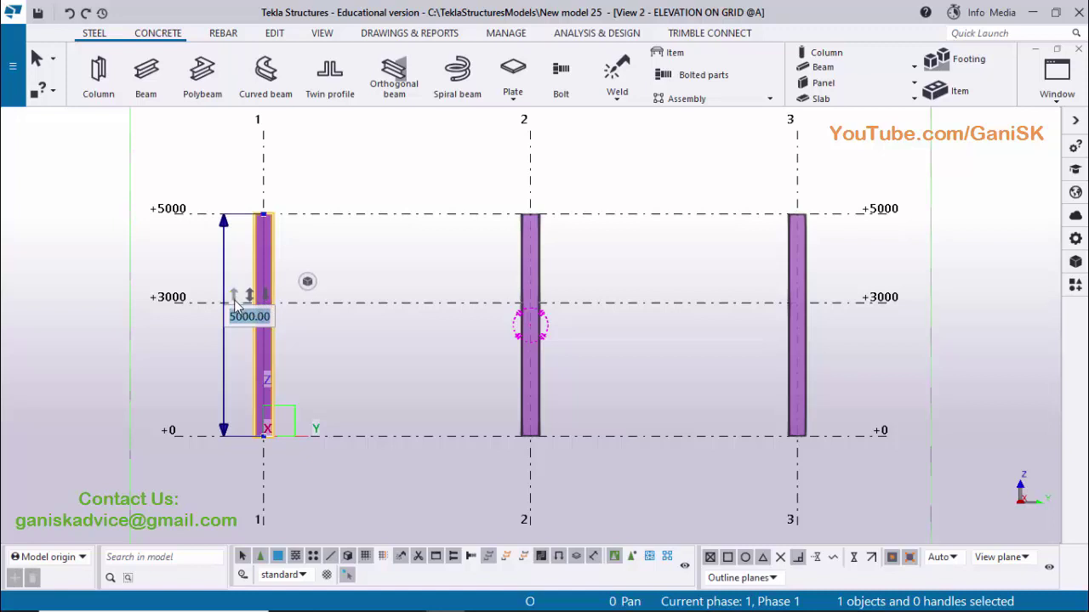
left_click(234, 298)
left_click(234, 298)
left_click(234, 298)
type("6000")
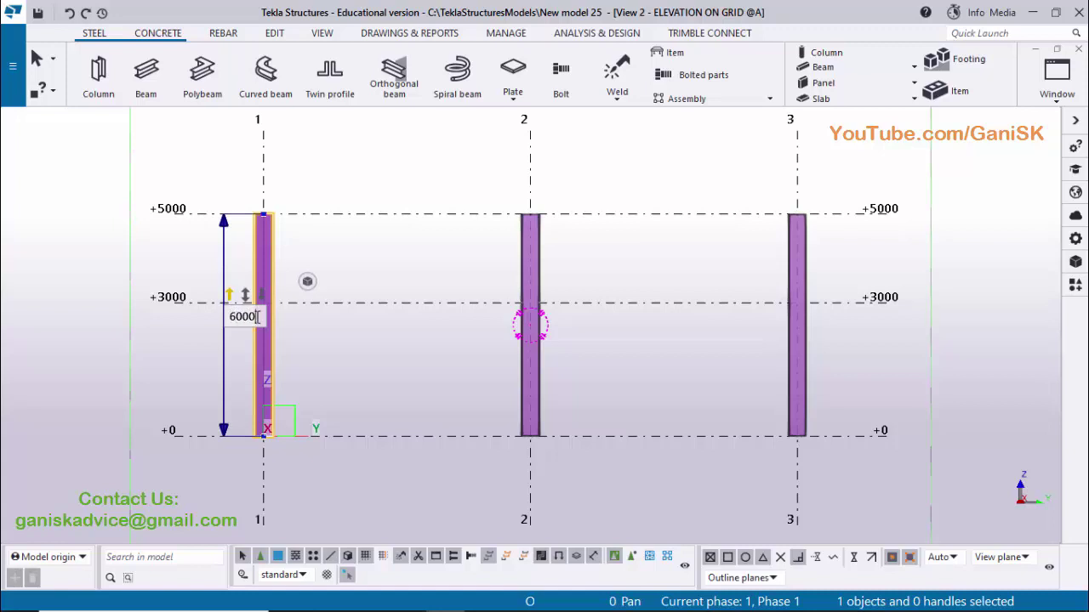
key("Return")
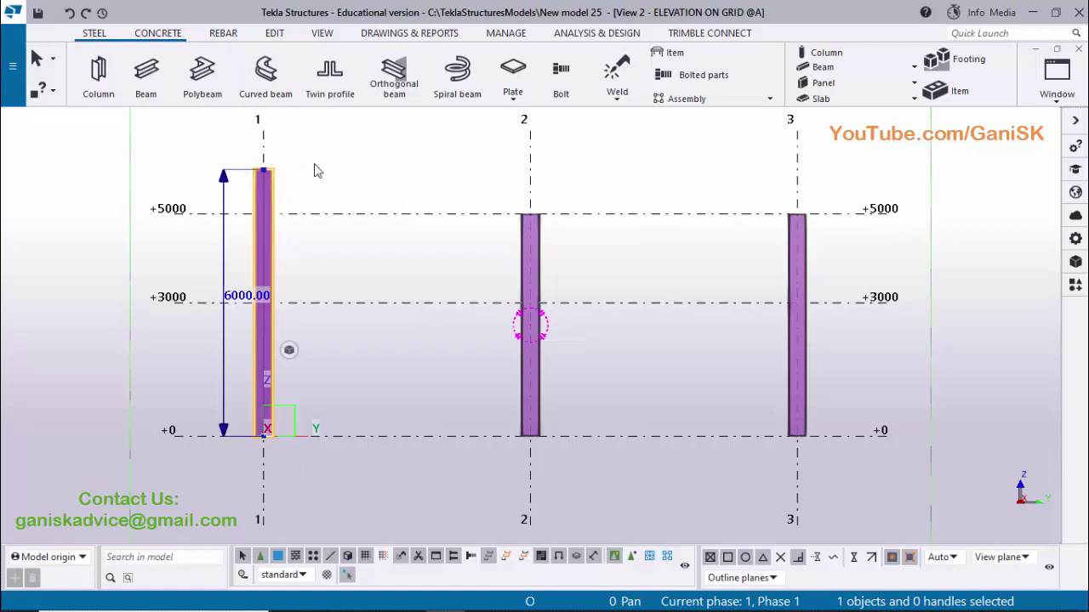
Measure column 1's 1000.00 vertical rise above +5000, then select the grid 2 column.
left_click(274, 33)
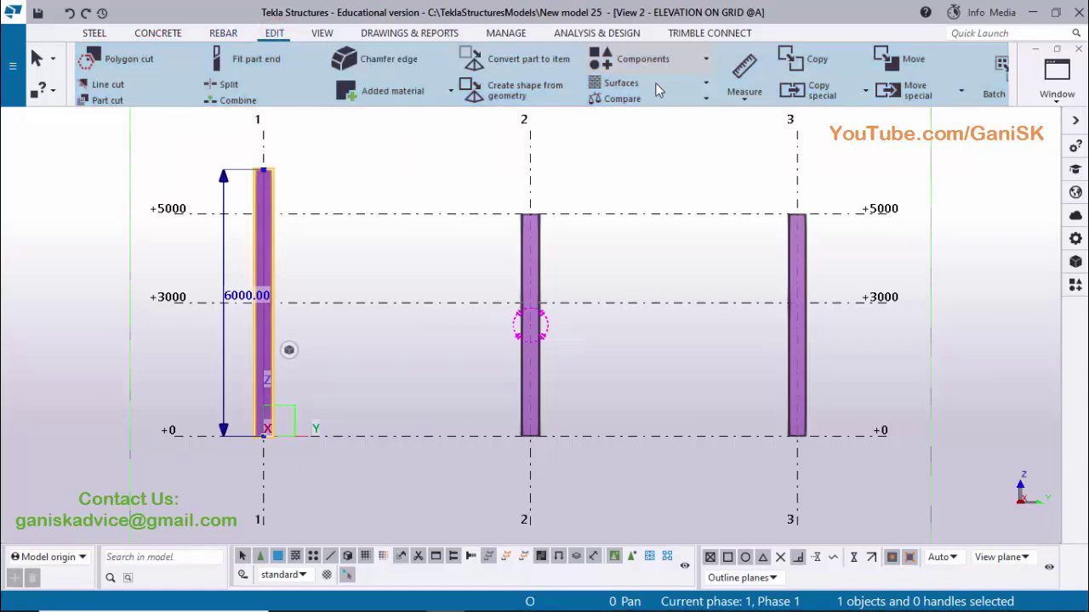
left_click(739, 96)
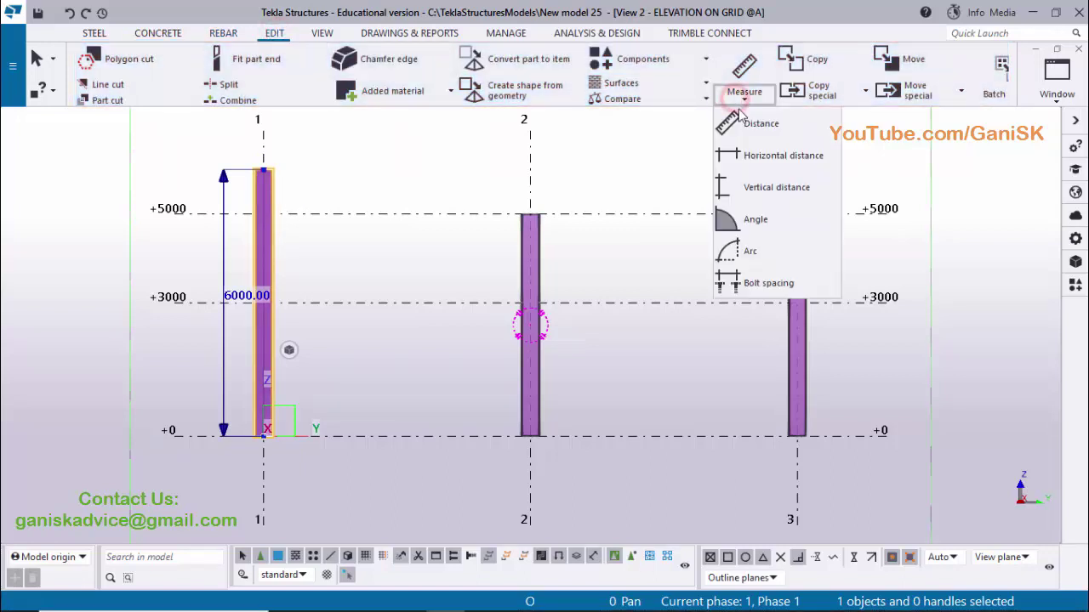
left_click(764, 194)
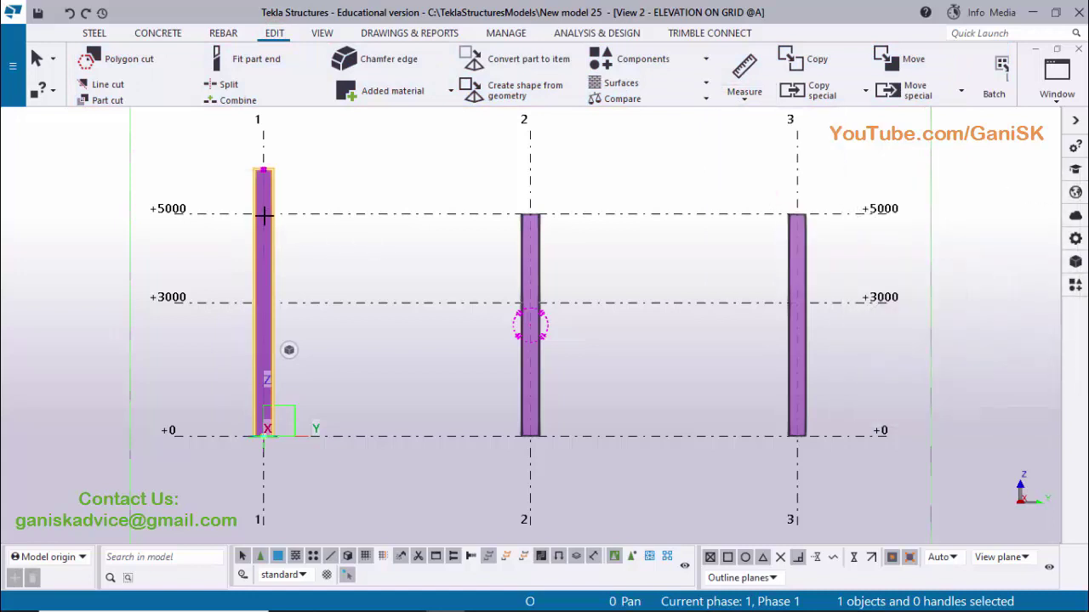
left_click(263, 171)
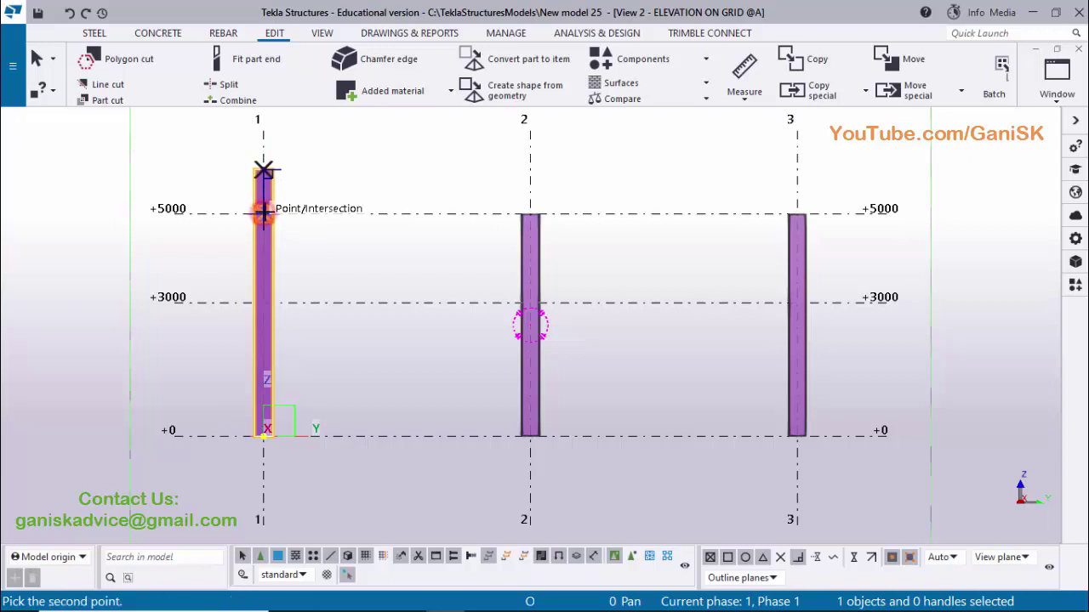
left_click(263, 213)
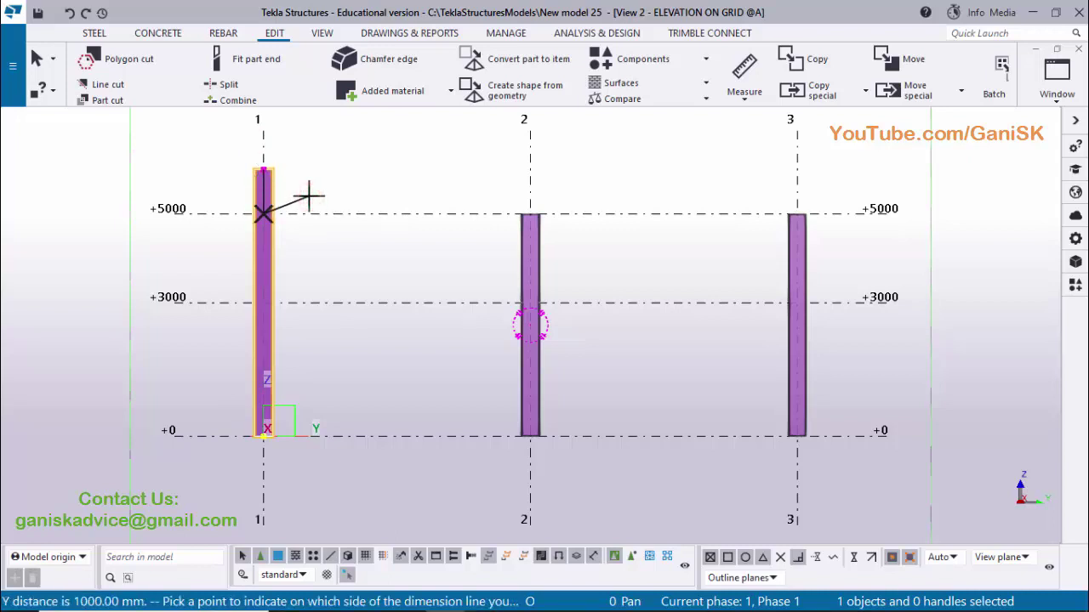
left_click(308, 195)
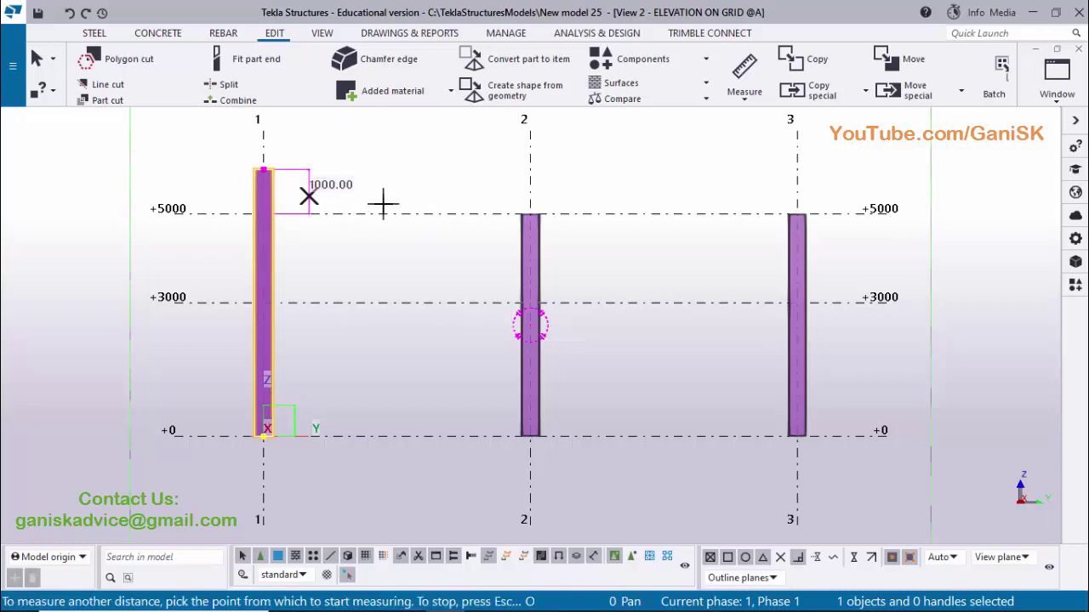
key("Escape")
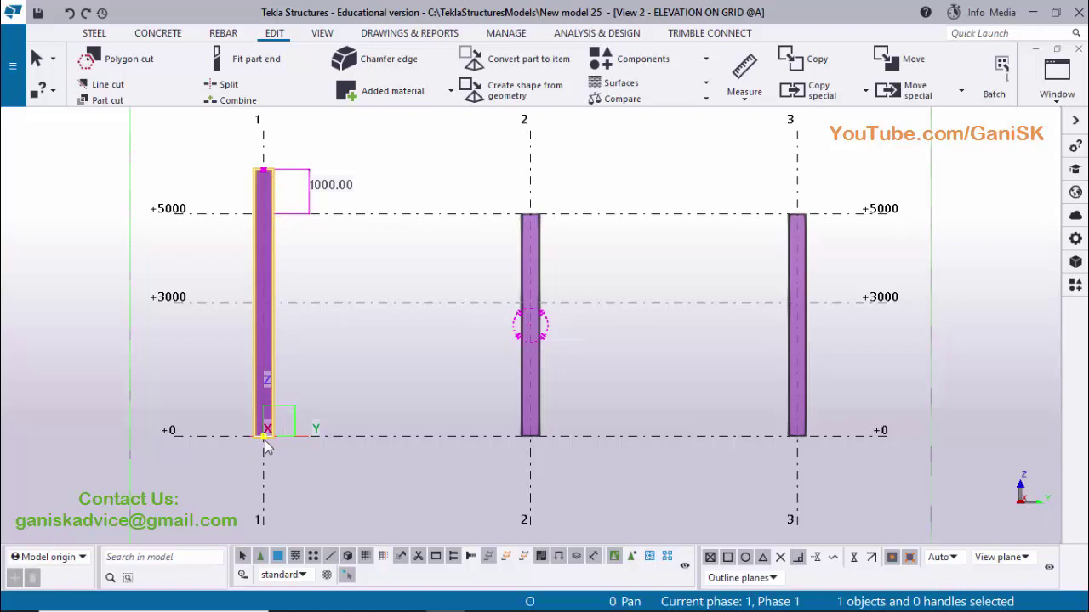
left_click(403, 380)
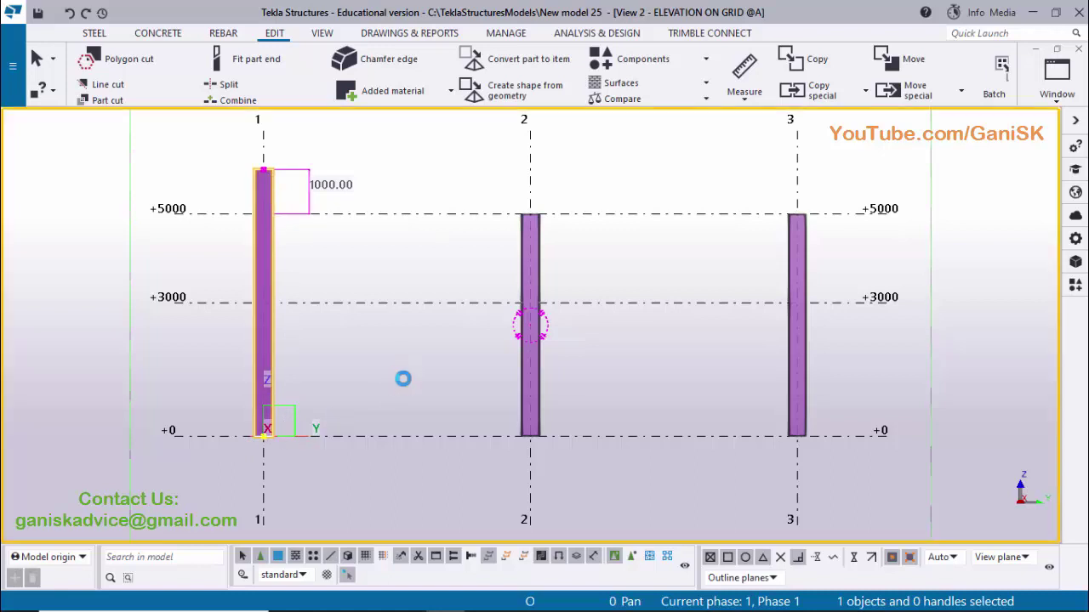
left_click(536, 372)
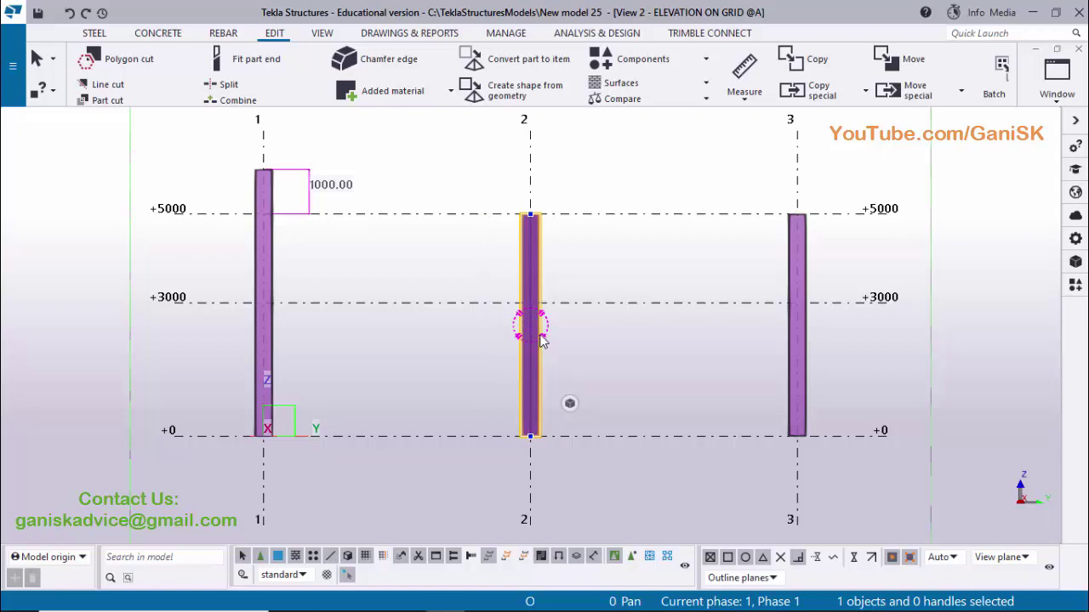
Lengthen the grid 2 column equally at both ends from 5000 to 6000 mm.
mouse_move(536, 214)
mouse_move(520, 333)
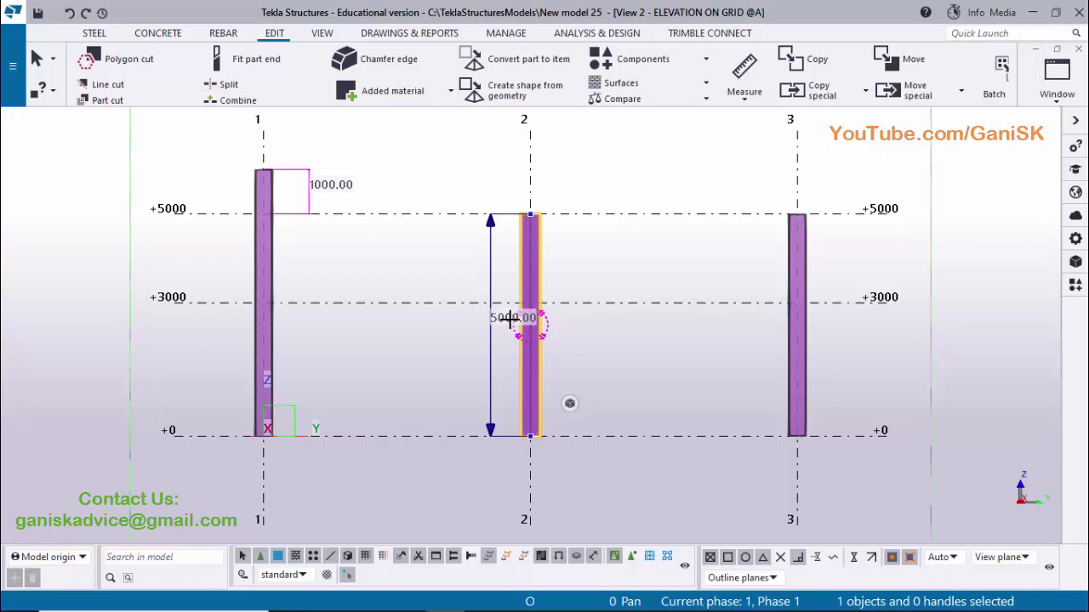
left_click(513, 319)
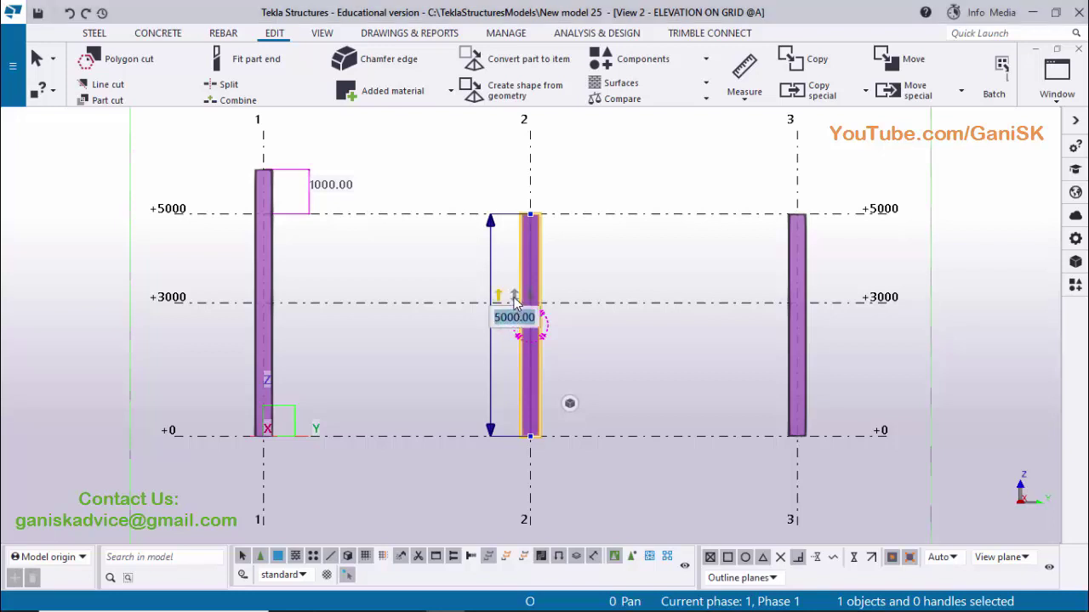
left_click(513, 297)
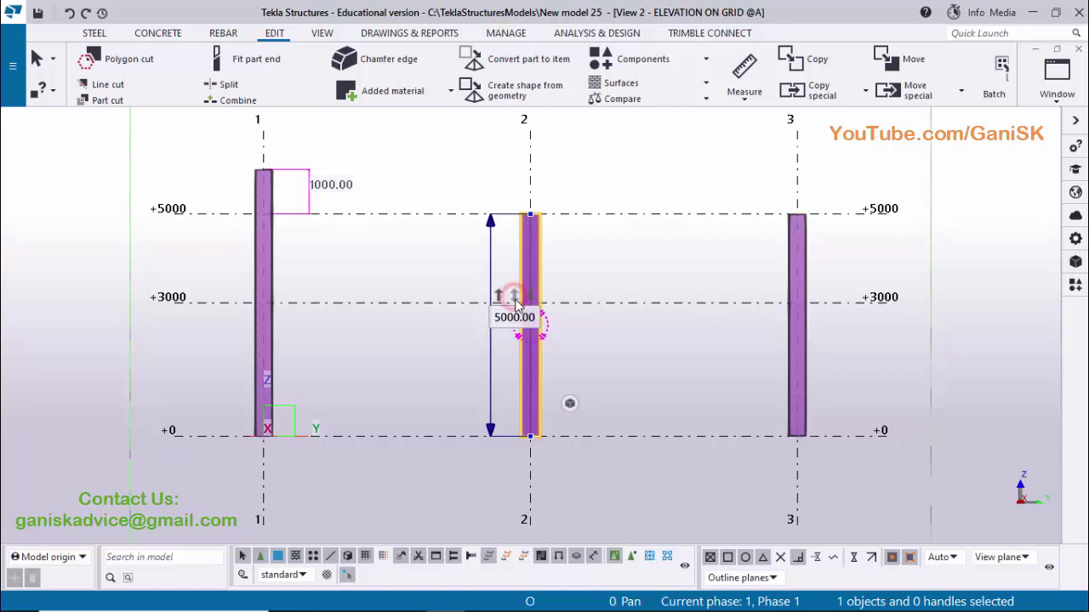
left_click(515, 298)
left_click(515, 301)
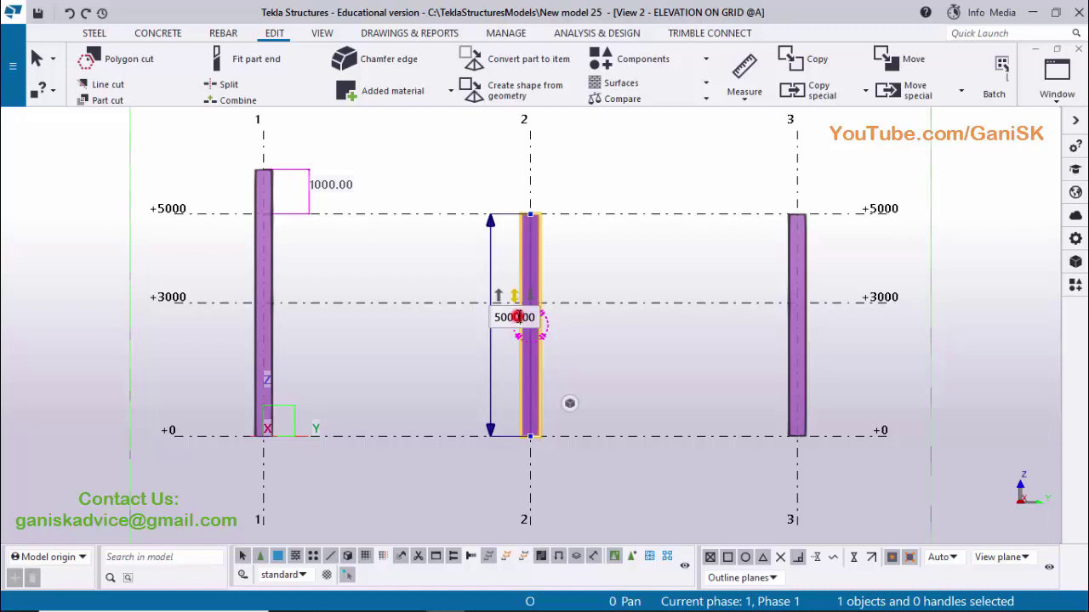
left_click_drag(534, 317, 481, 323)
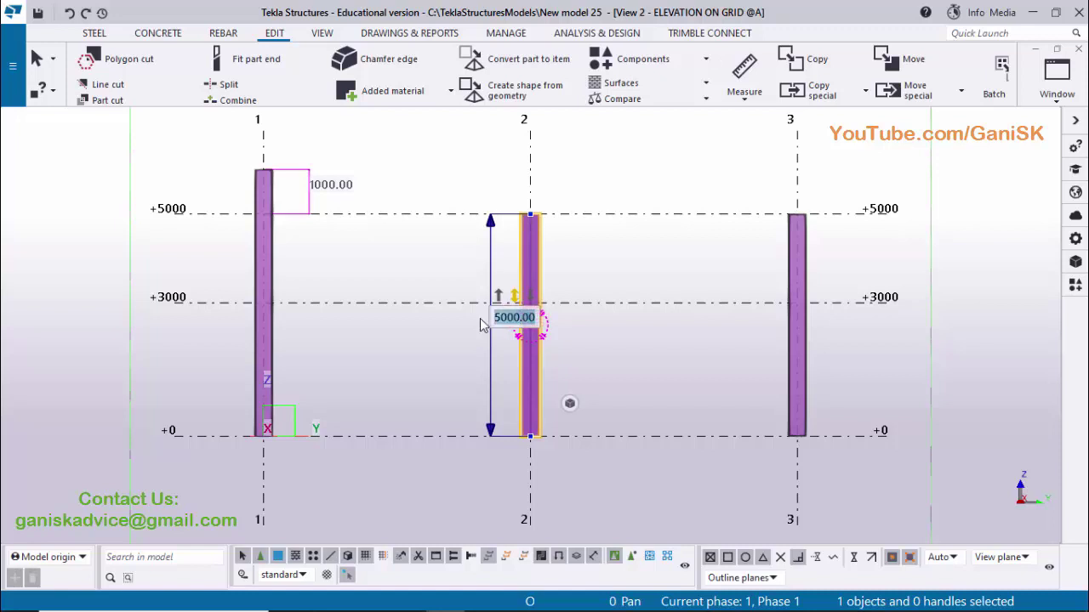
type("60")
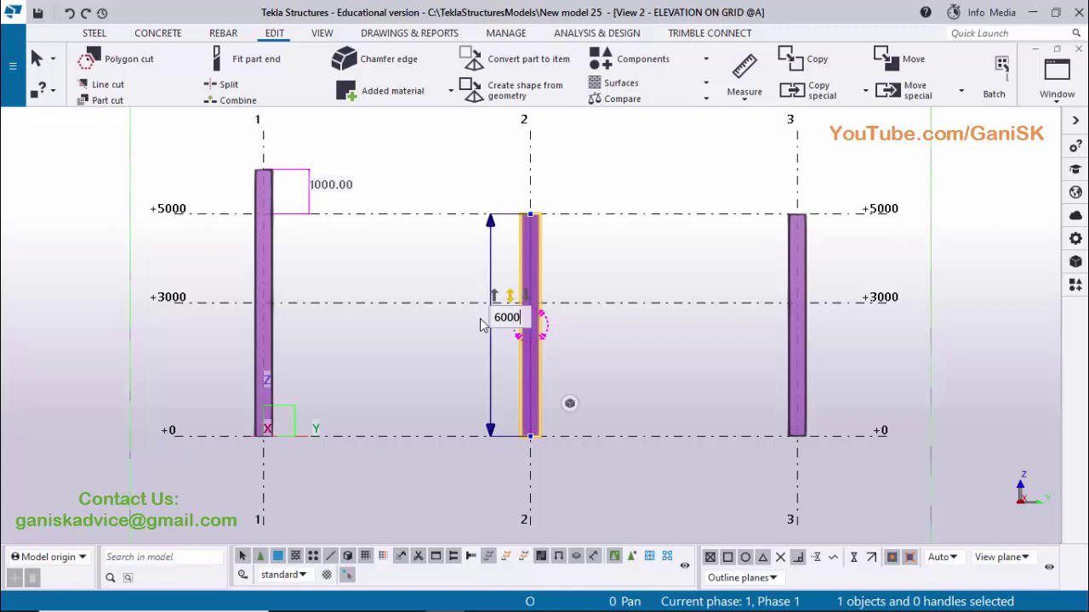
type("00")
key("Return")
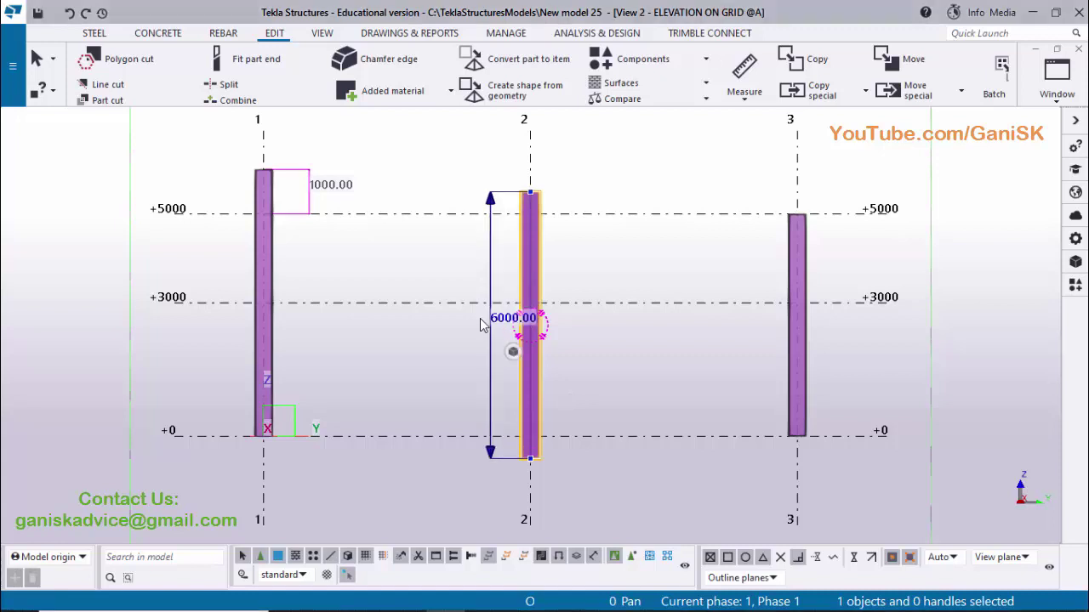
left_click(434, 274)
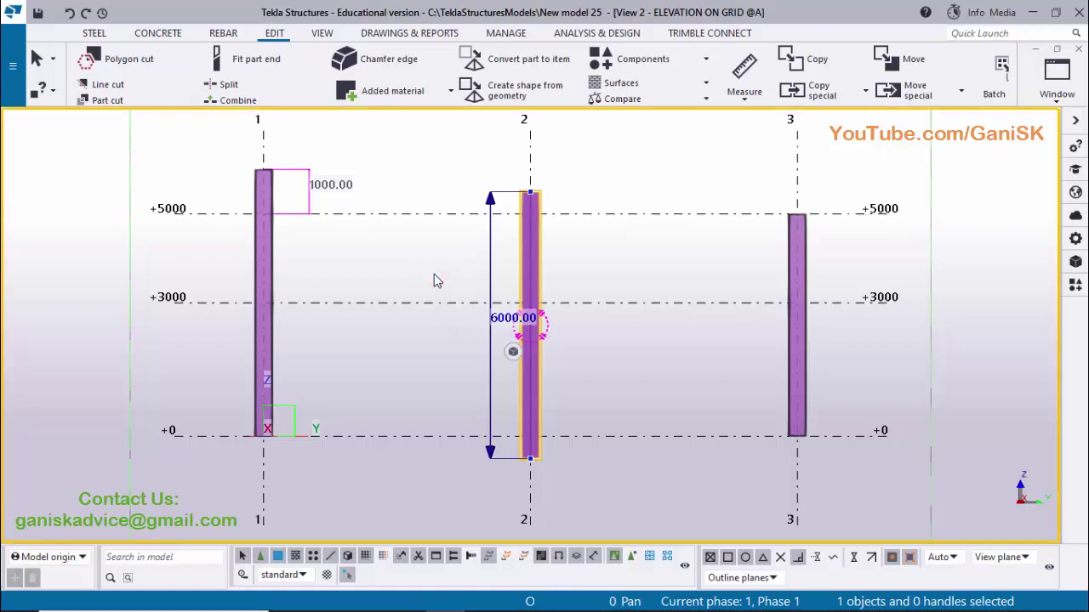
Check the lengths of the grid 1 and grid 2 columns, then deselect.
left_click(274, 278)
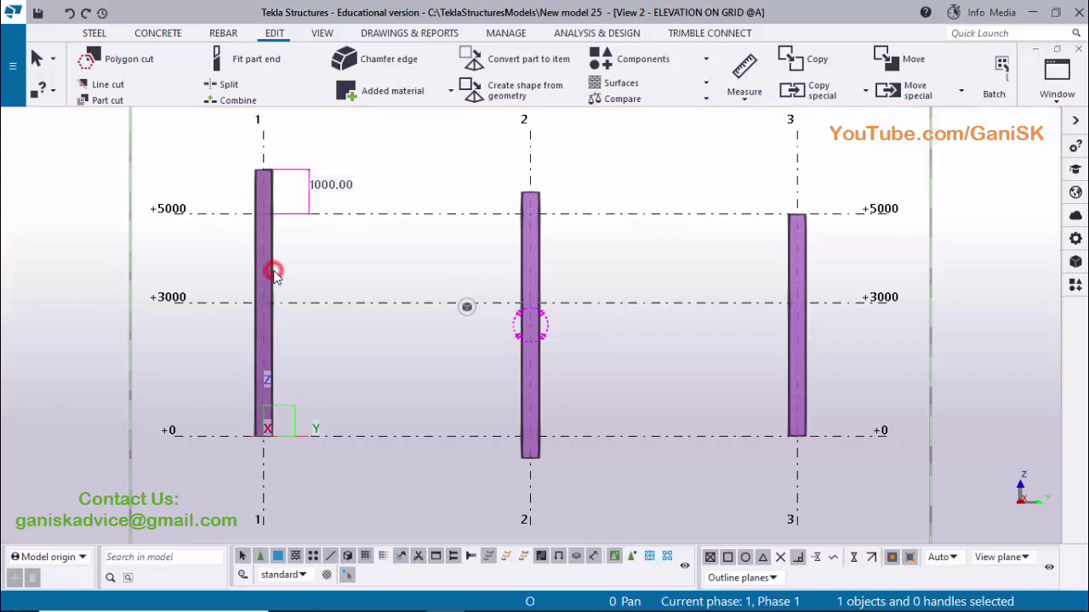
left_click(521, 275)
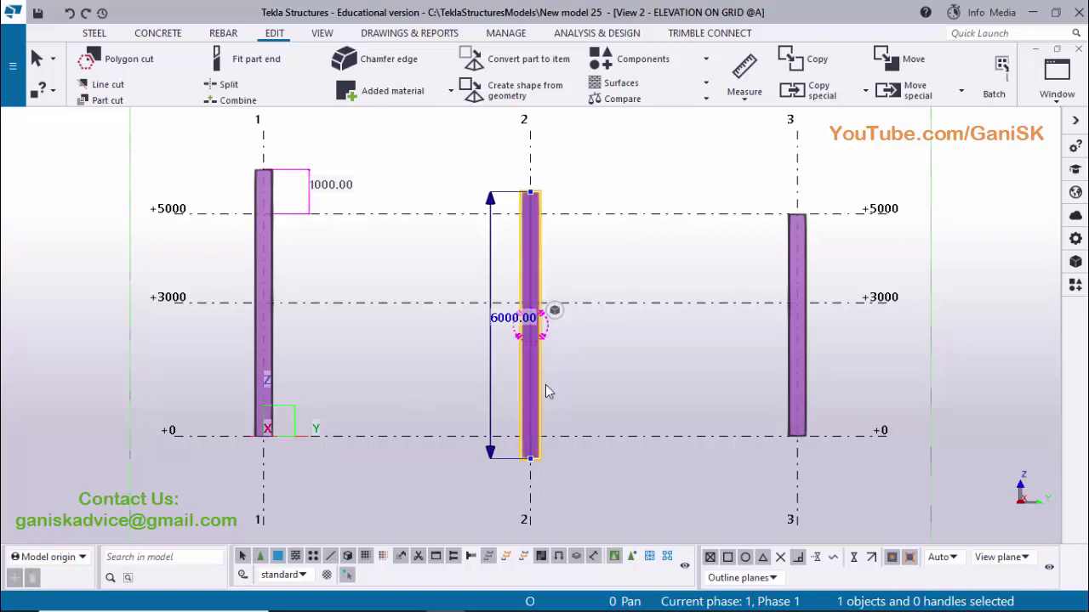
left_click(562, 363)
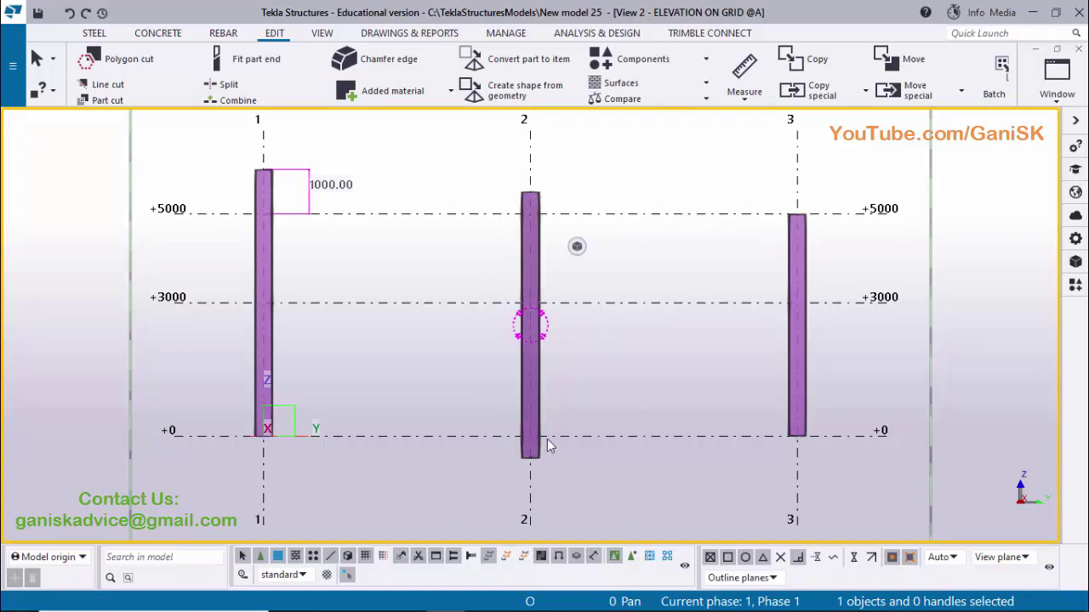
Measure the 500.00 vertical extension of column 2's top above +5000.
left_click(746, 94)
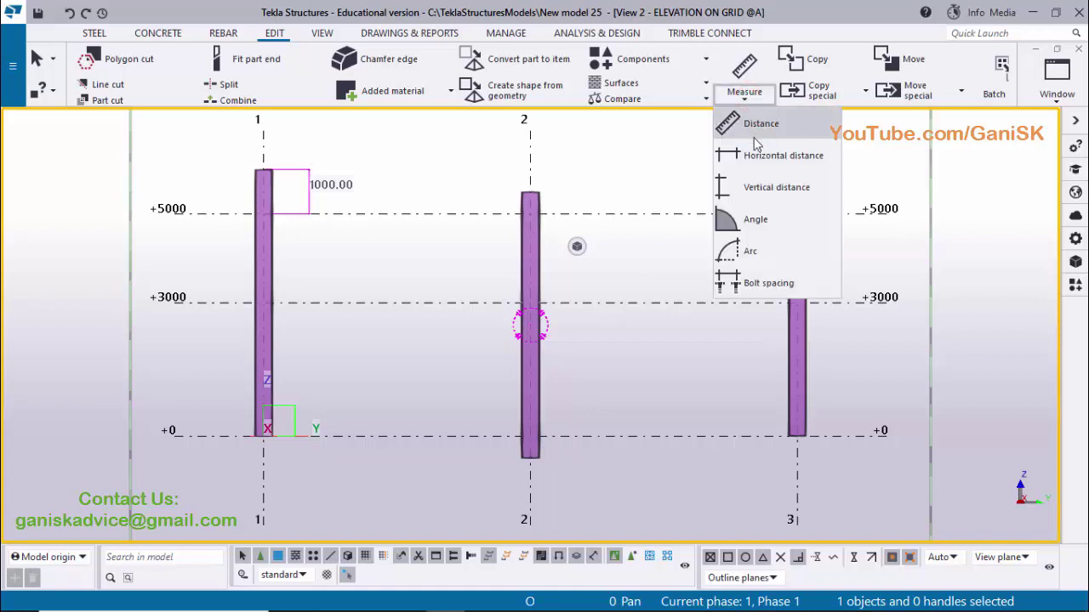
left_click(759, 183)
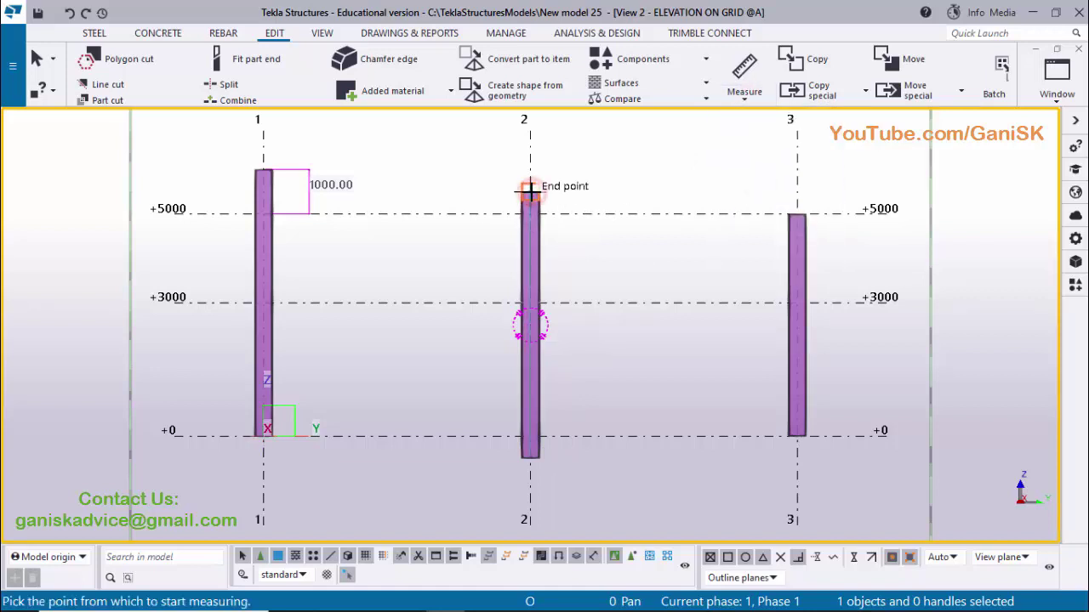
left_click(529, 190)
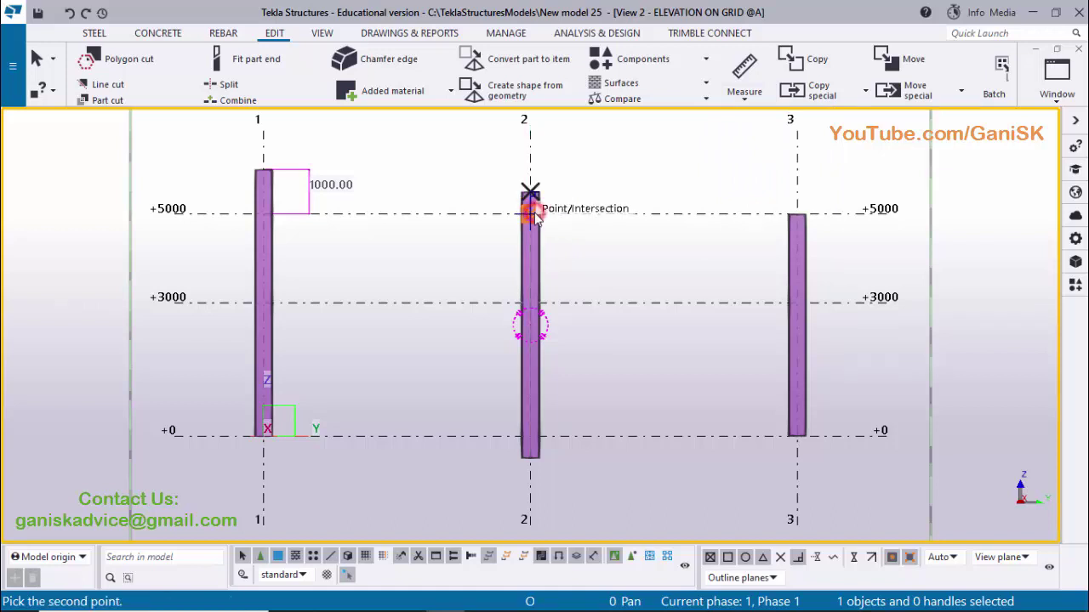
left_click(532, 210)
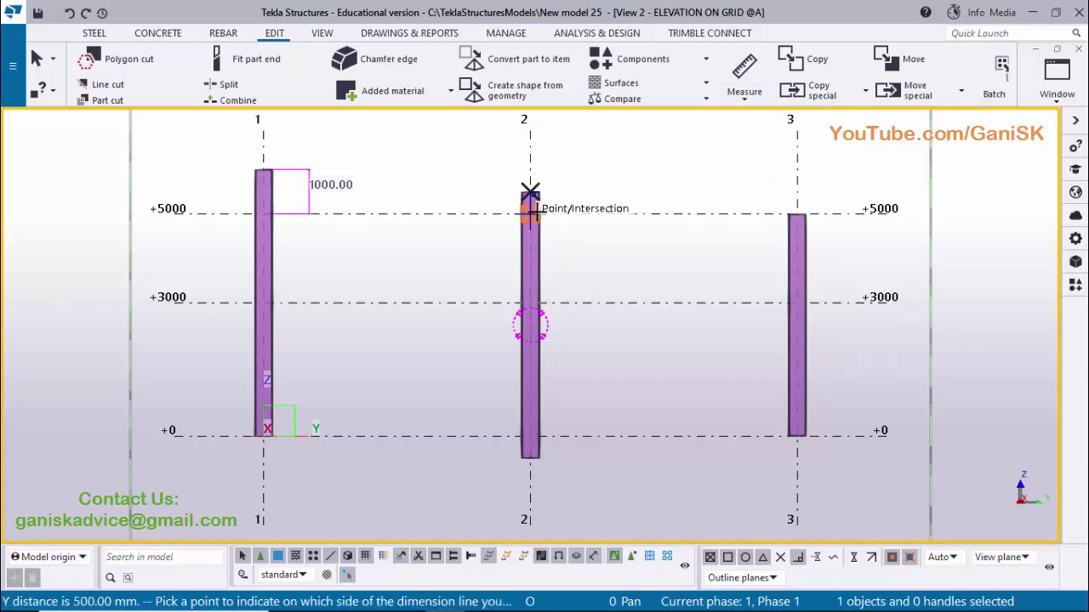
left_click(600, 217)
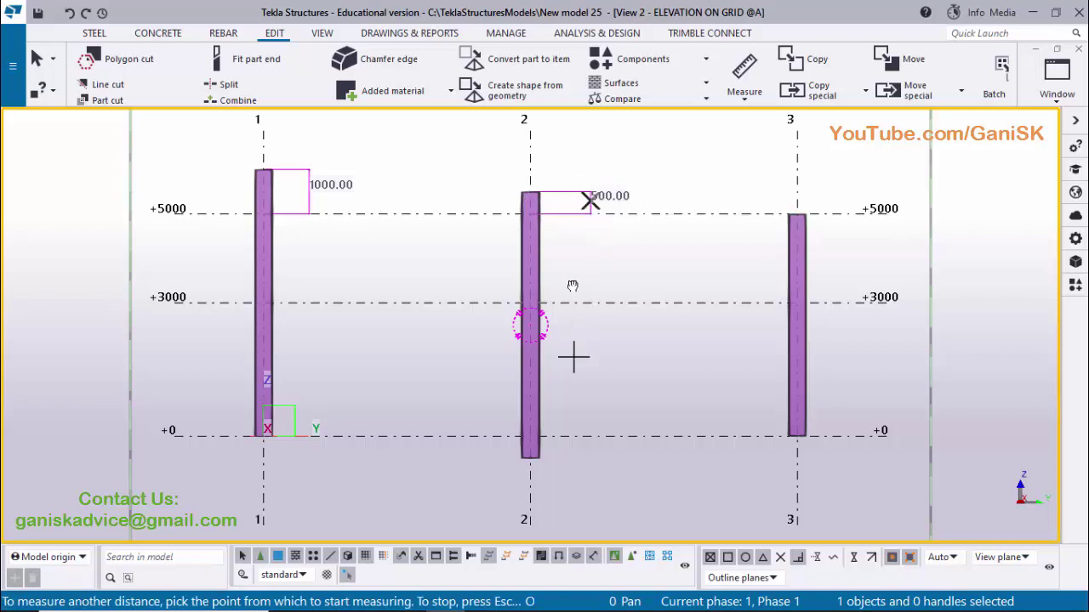
Measure the 500.00 extension of column 2's base below +0, then reframe all three columns.
middle_click_drag(574, 357, 568, 248)
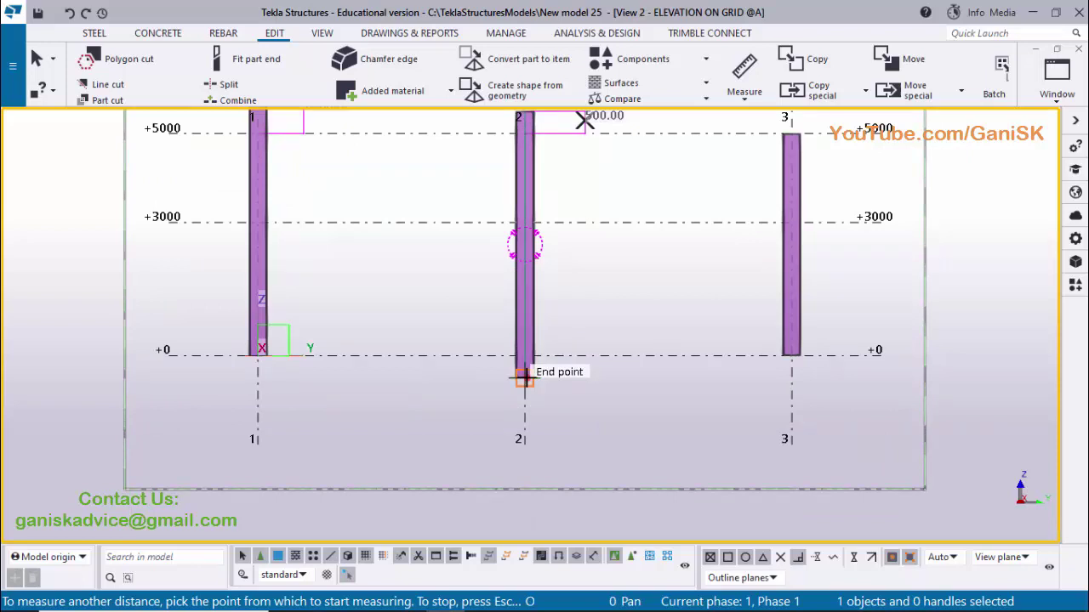
left_click(525, 377)
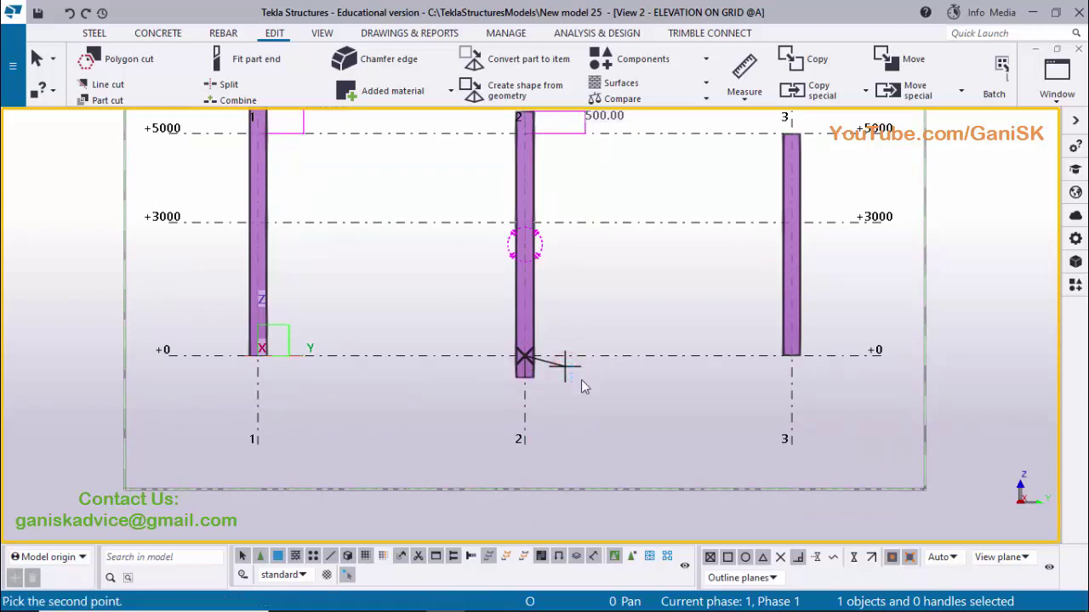
left_click(565, 368)
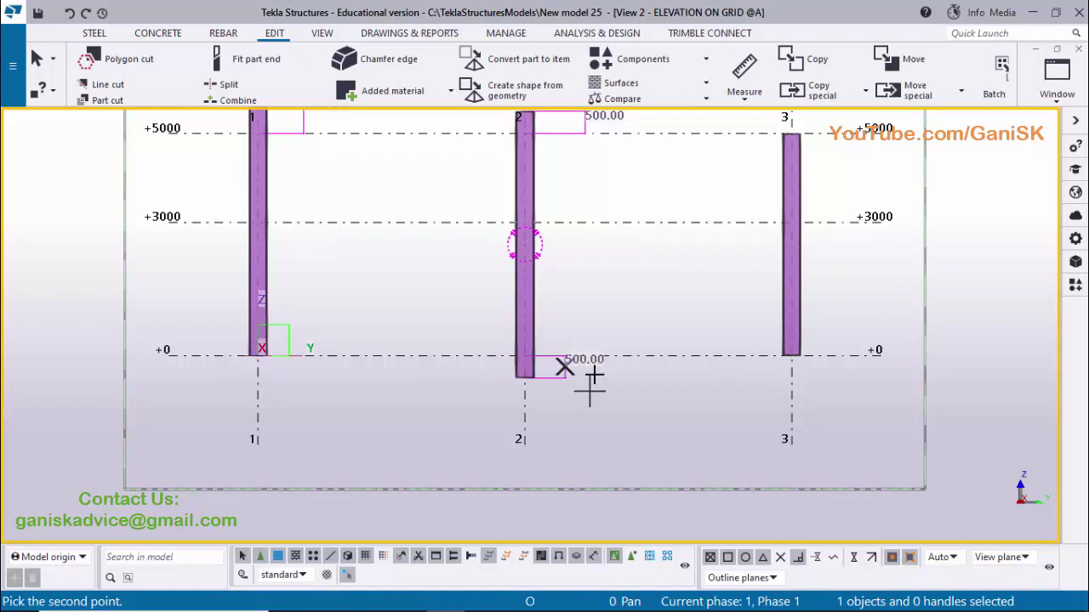
left_click(568, 369)
scroll(632, 278, "down", 1)
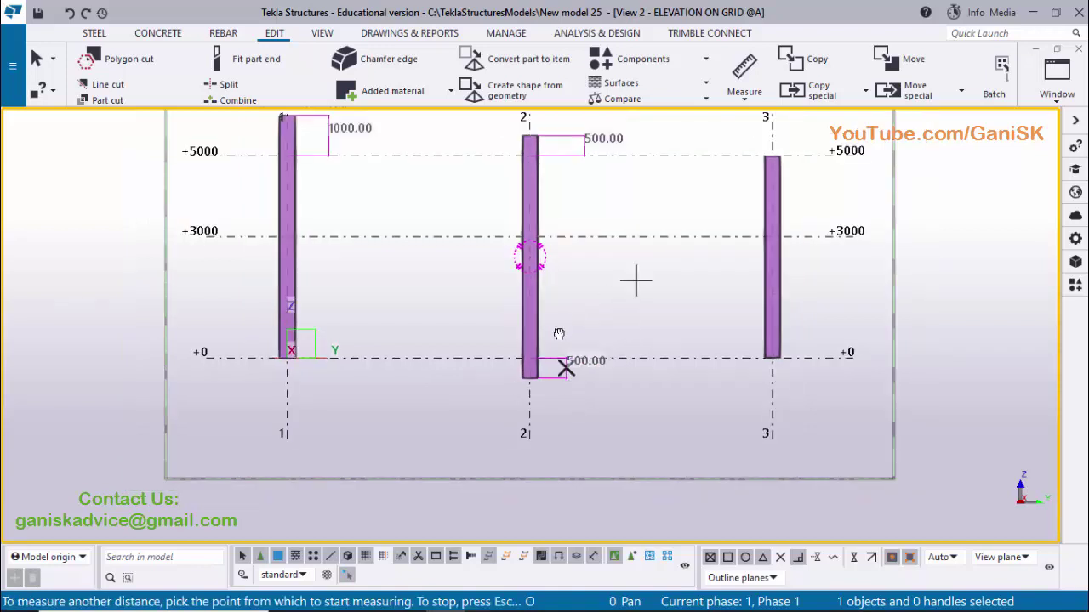
middle_click_drag(632, 282, 554, 330)
key("Escape")
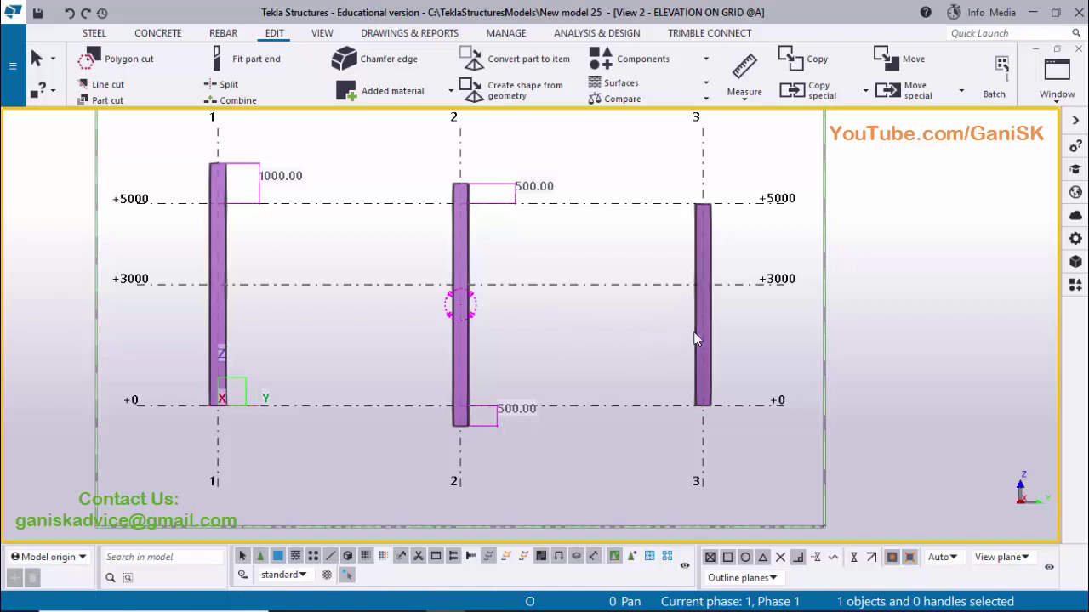
Change the grid 3 column's length from 5000.00 to 6000 mm, extending it downward below +0.
left_click(695, 339)
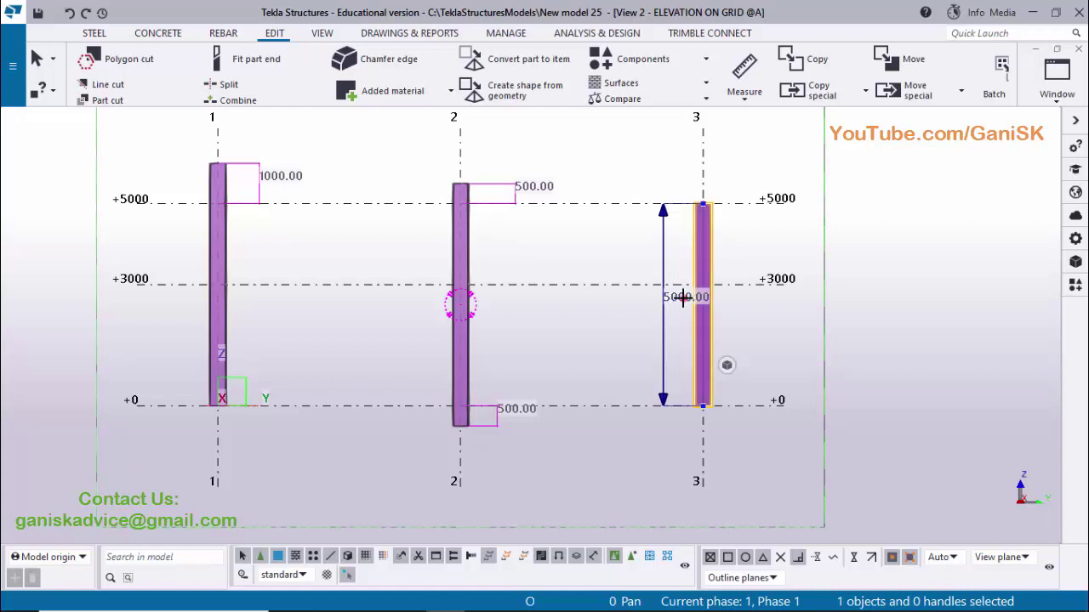
left_click(683, 297)
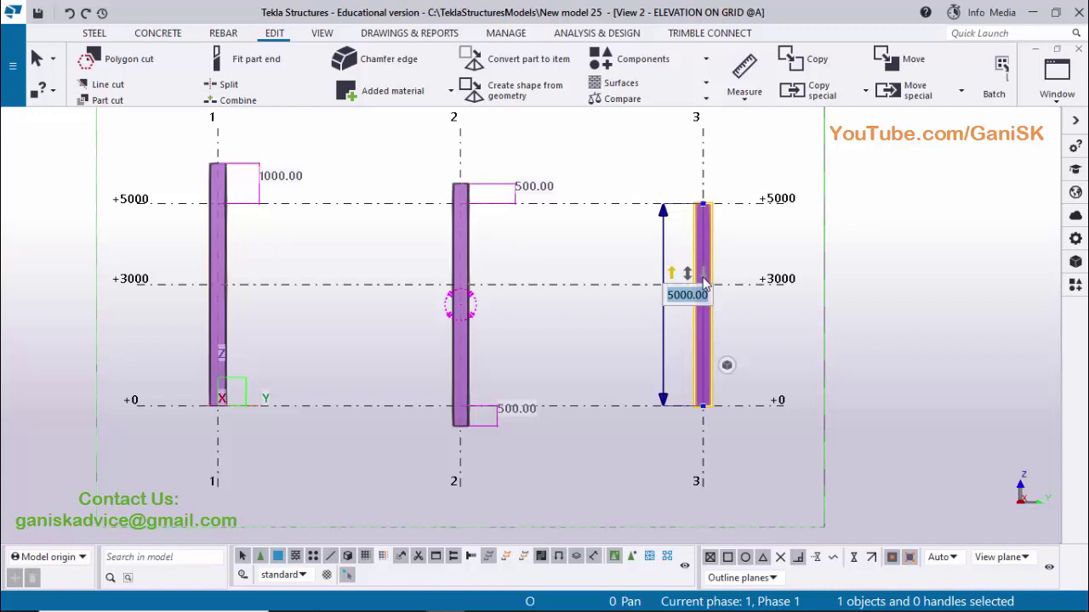
left_click(703, 275)
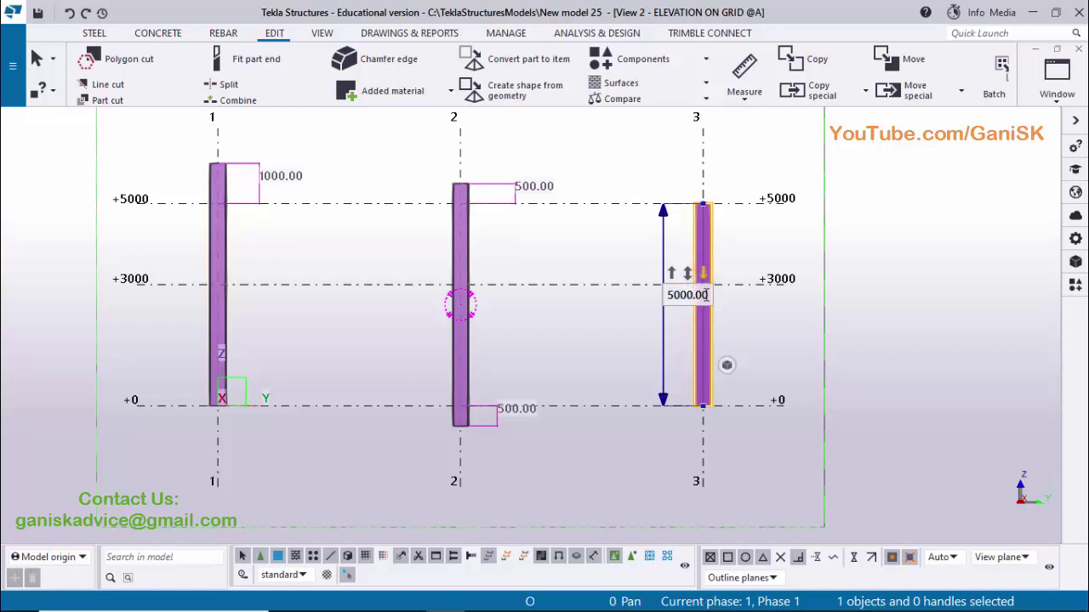
left_click(706, 294)
left_click(684, 301)
left_click_drag(708, 297, 657, 300)
type("60")
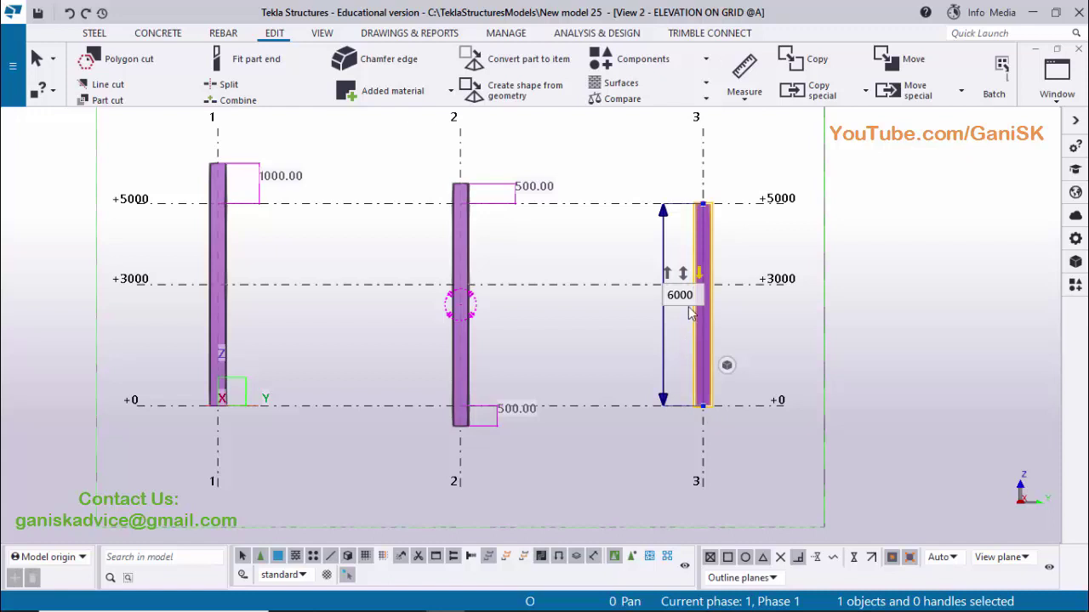
key("Return")
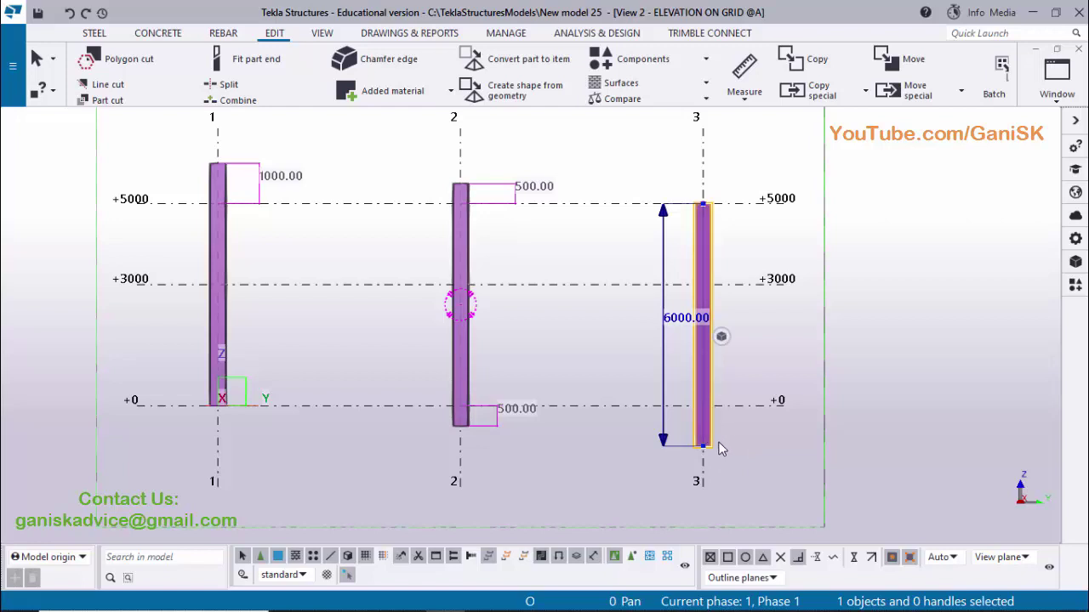
Add a 1000.00 vertical distance measurement from +0 to the grid 3 column's bottom end.
left_click(753, 96)
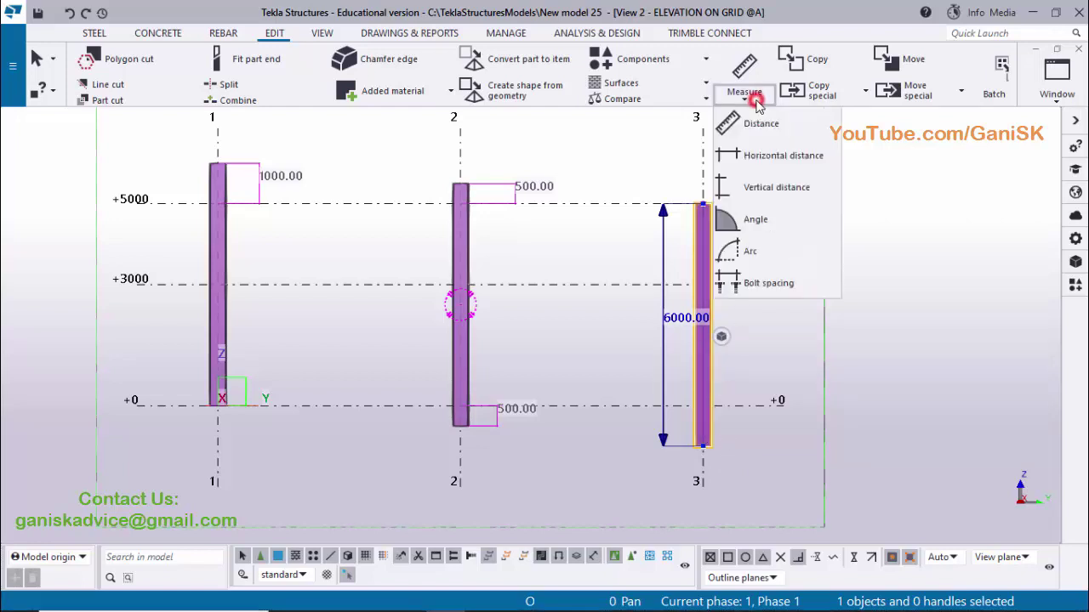
left_click(770, 186)
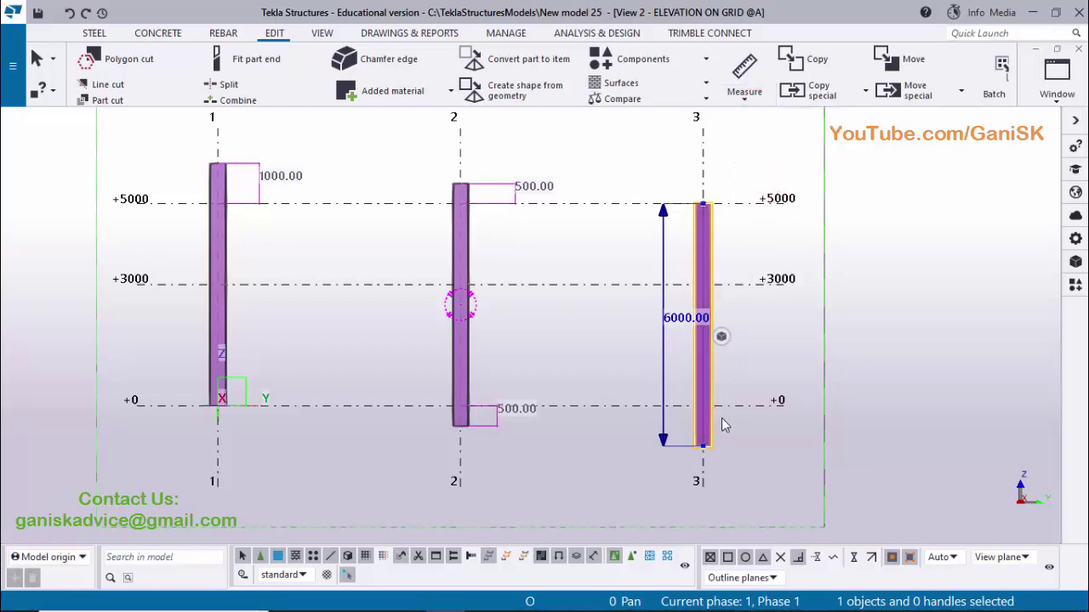
left_click(705, 442)
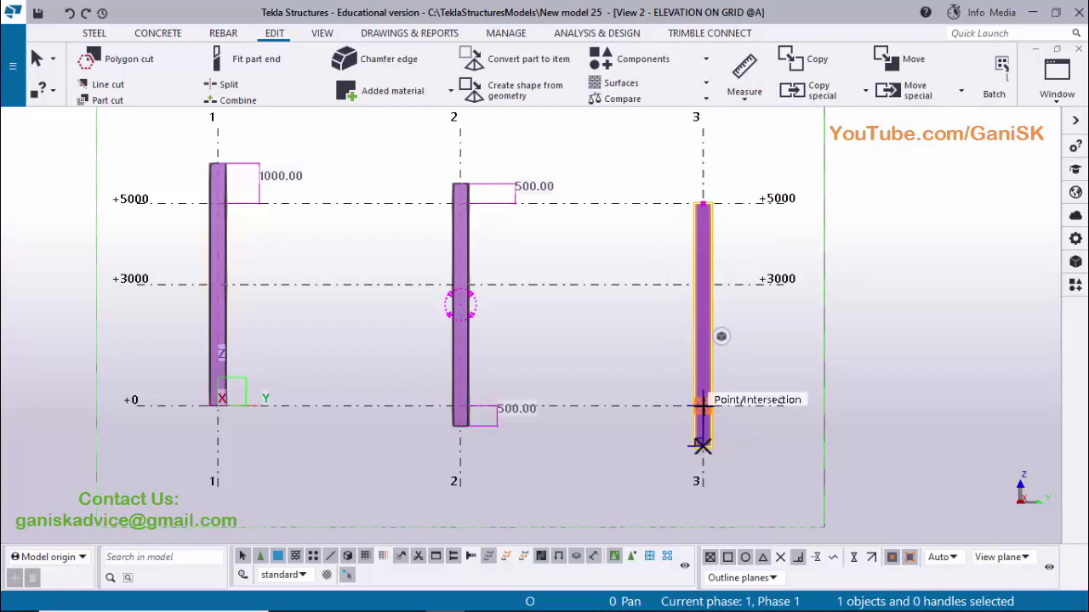
left_click(702, 406)
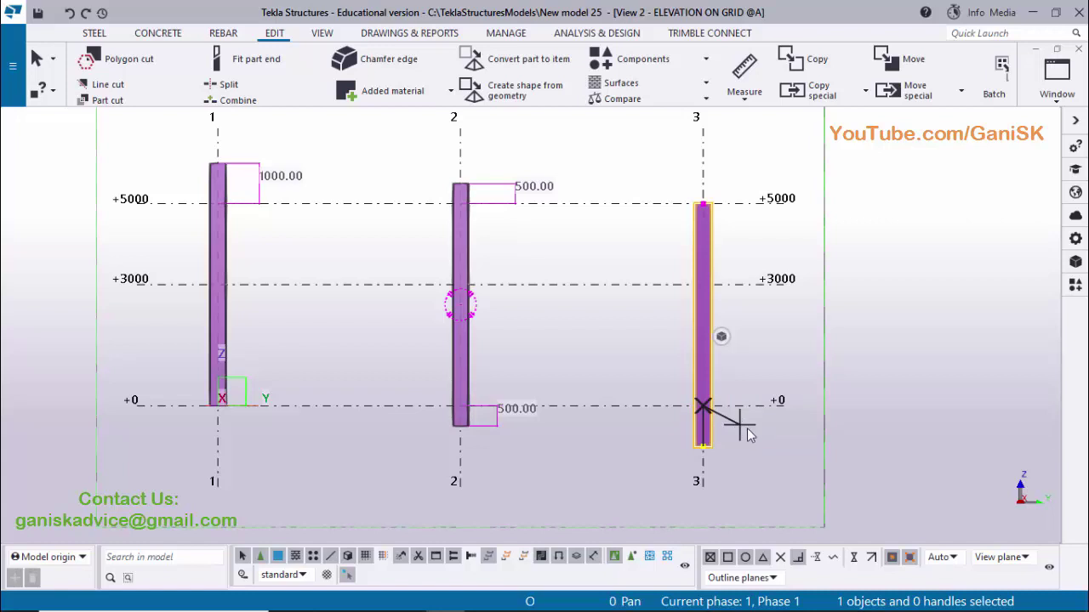
left_click(742, 442)
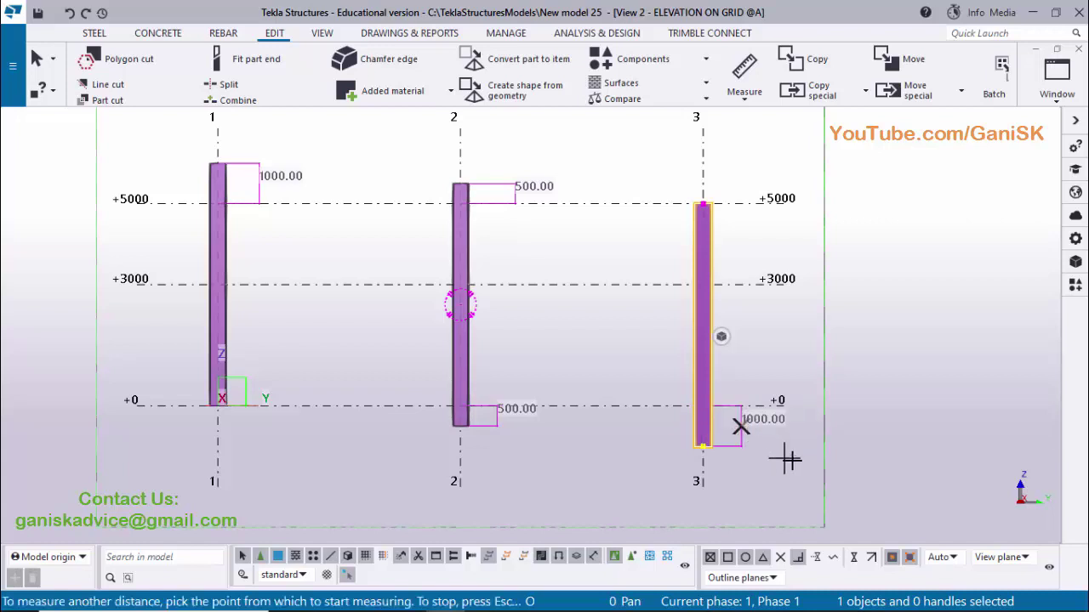
key("Escape")
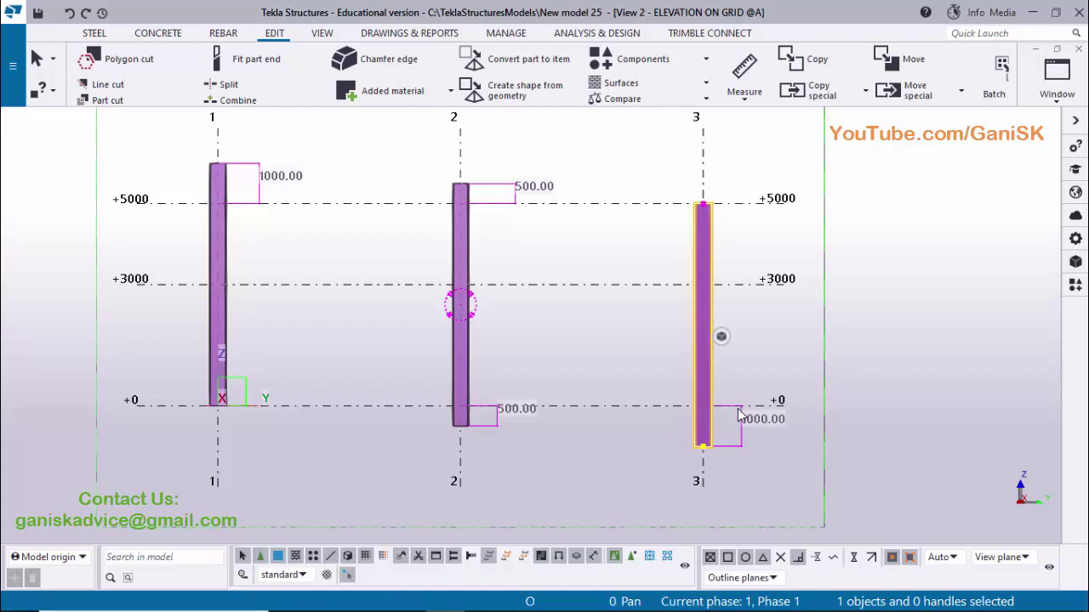
mouse_move(720, 338)
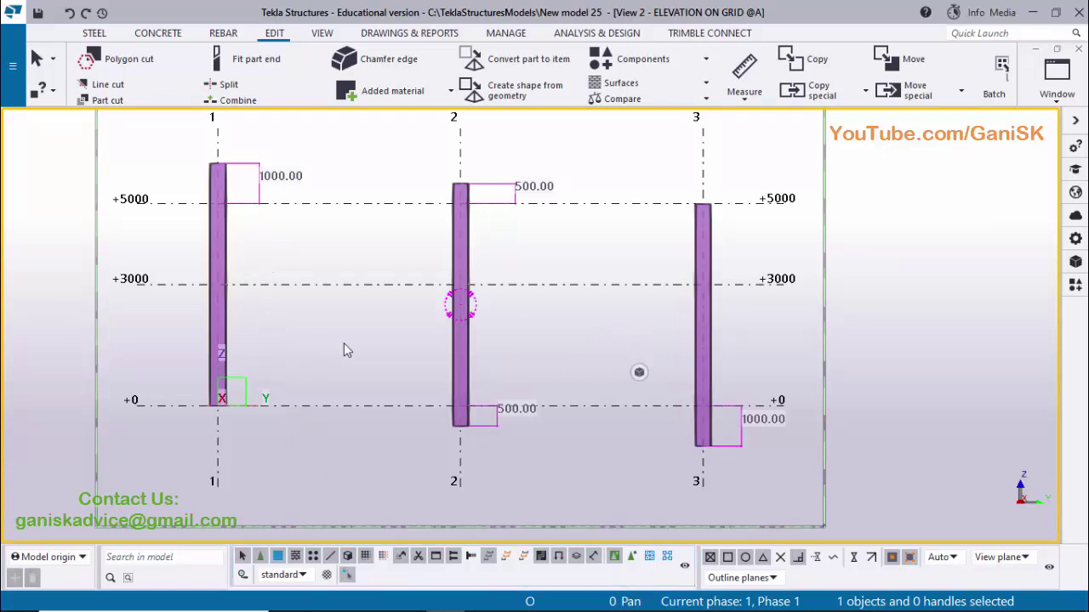
Switch to View 1 - 3d and orbit it slightly to inspect the three grid A columns.
left_click(1061, 99)
left_click(991, 211)
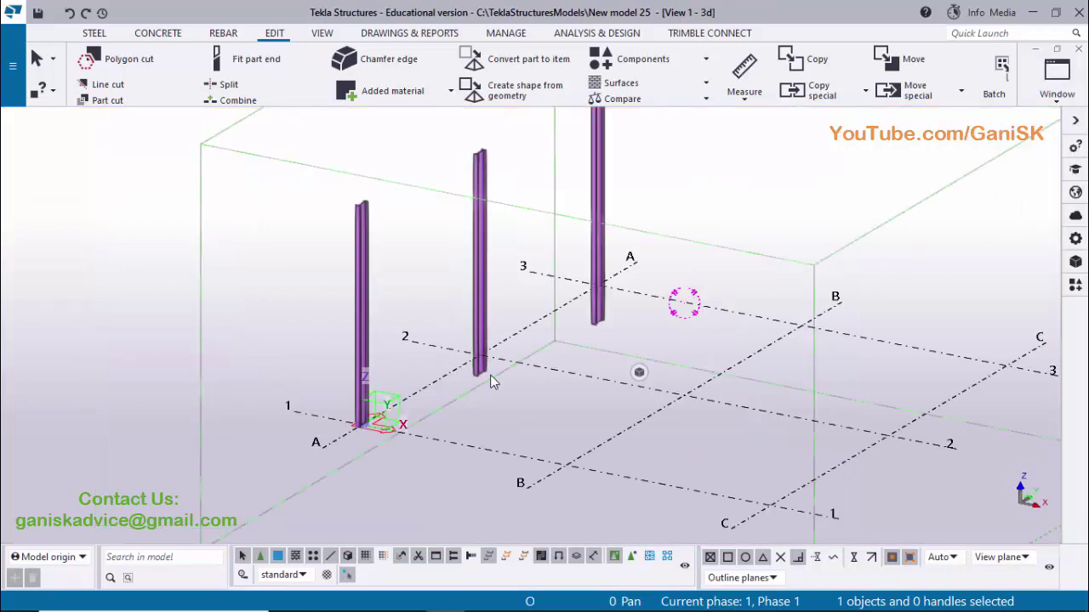
middle_click_drag(490, 374, 528, 349, "ctrl")
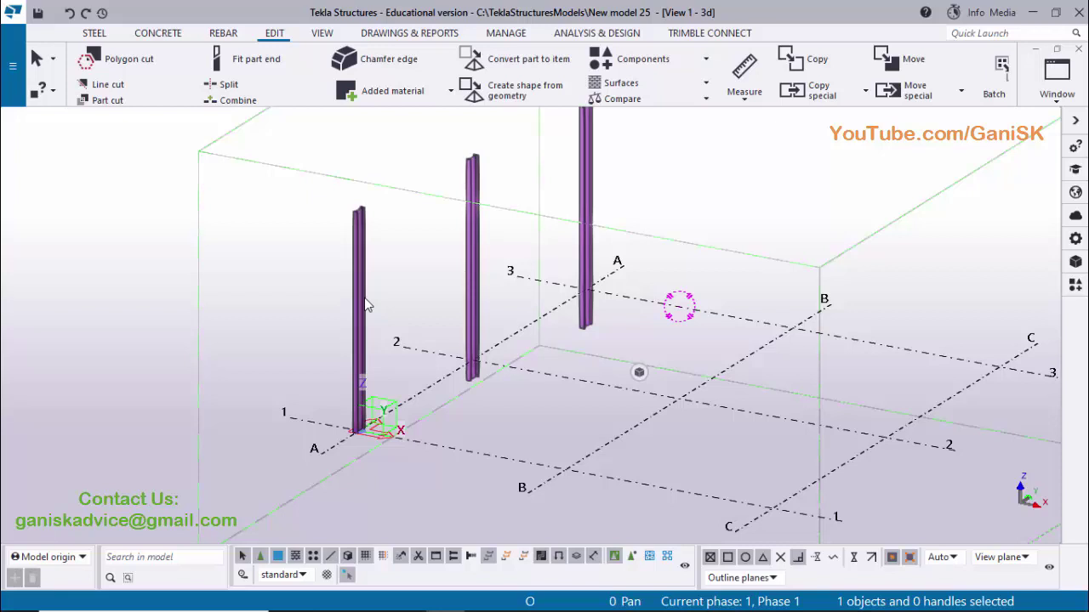
left_click(347, 576)
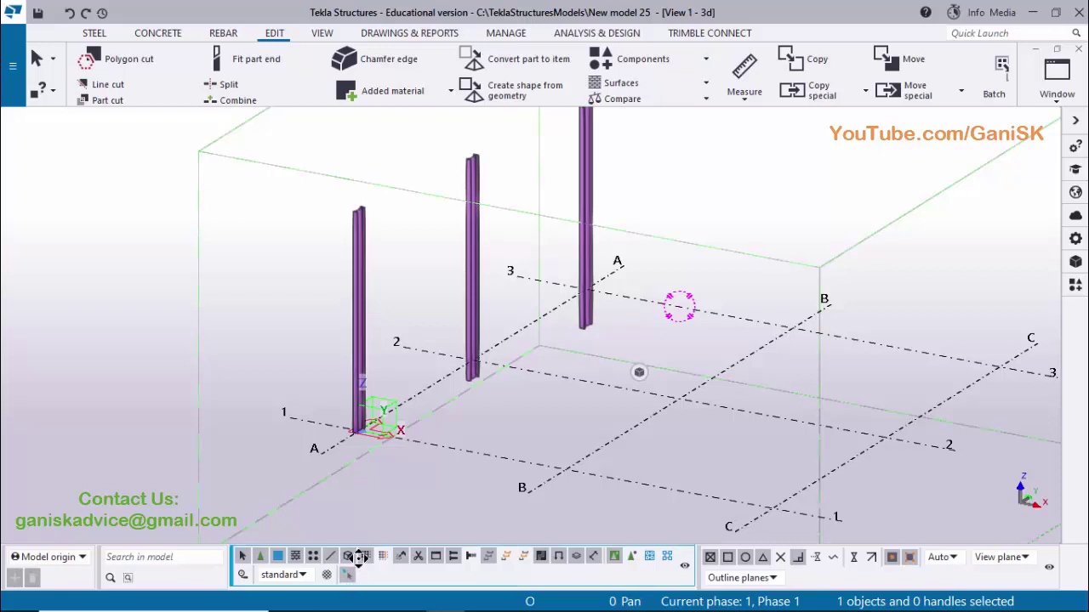